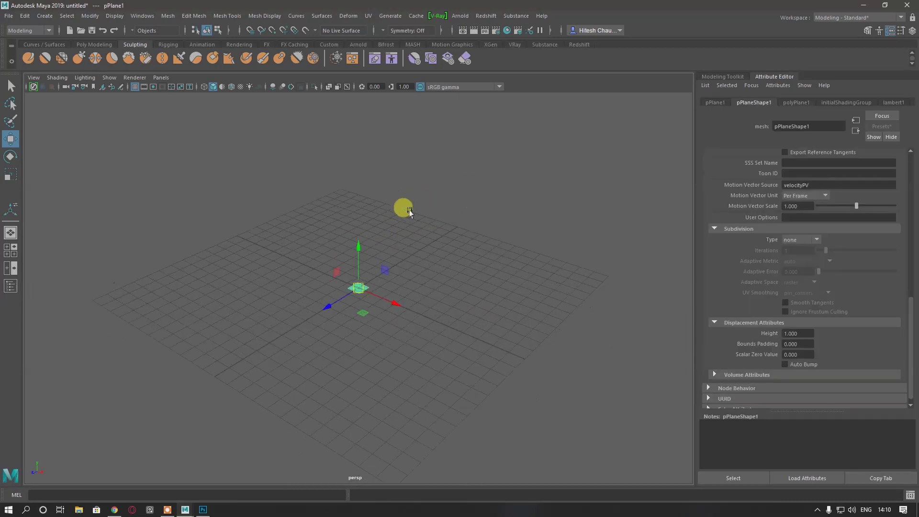
Set polyPlane1's Width to 12 and Height to 8 in the in-view editor
{"action": "key", "text": "t"}
{"action": "left_click", "coordinate": [576, 125]}
{"action": "type", "text": "12"}
{"action": "key", "text": "Tab"}
{"action": "type", "text": "8"}
{"action": "key", "text": "Return"}
{"action": "right_click_drag", "start_coordinate": [331, 309], "coordinate": [541, 175], "text": "alt"}
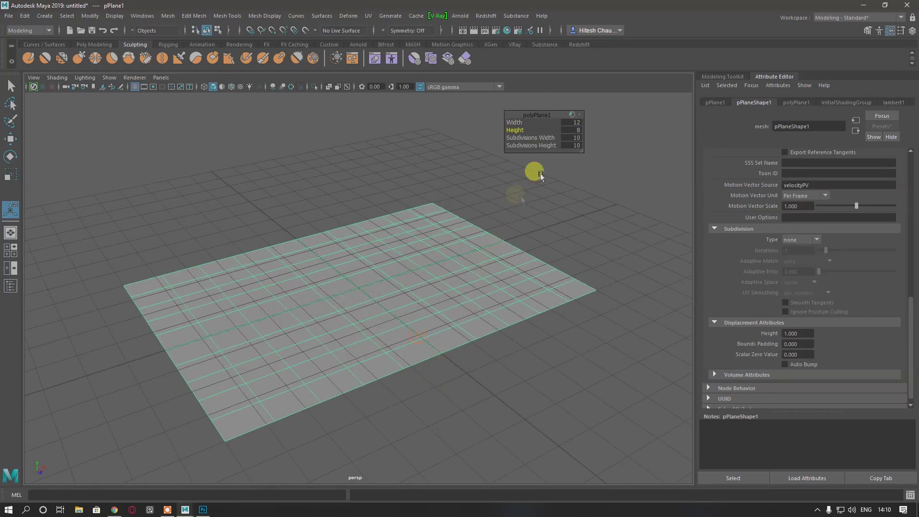
{"action": "left_click_drag", "start_coordinate": [538, 118], "coordinate": [537, 103]}
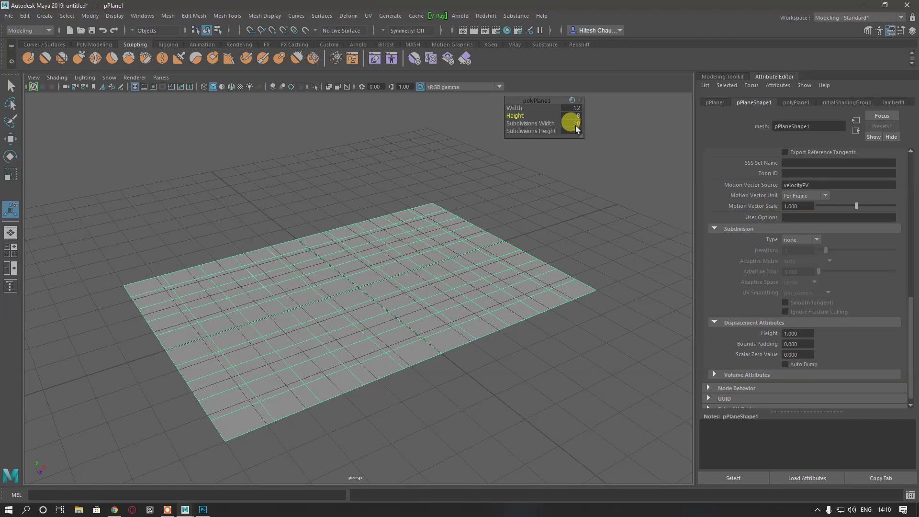
Switch to the Move tool (W) and clear the plane selection
{"action": "key", "text": "w"}
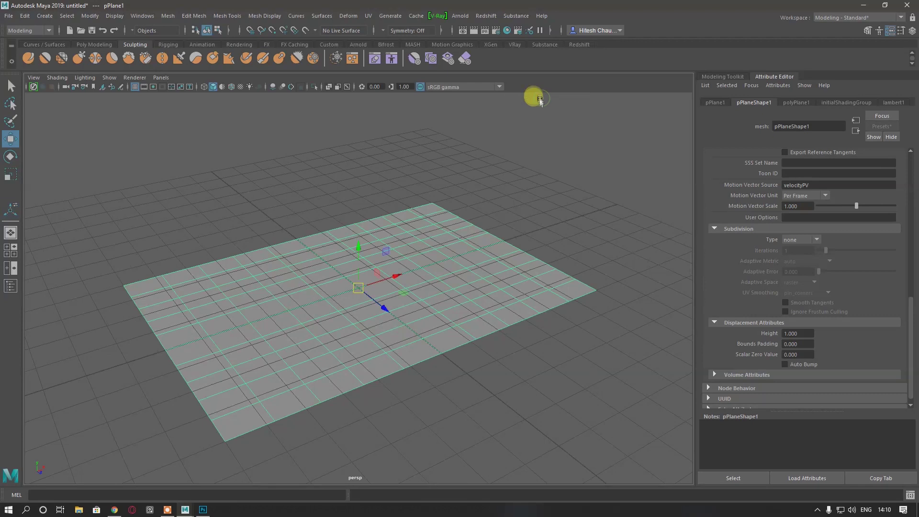
{"action": "scroll", "coordinate": [431, 239], "scroll_direction": "down", "scroll_amount": 2}
{"action": "scroll", "coordinate": [383, 220], "scroll_direction": "down", "scroll_amount": 2}
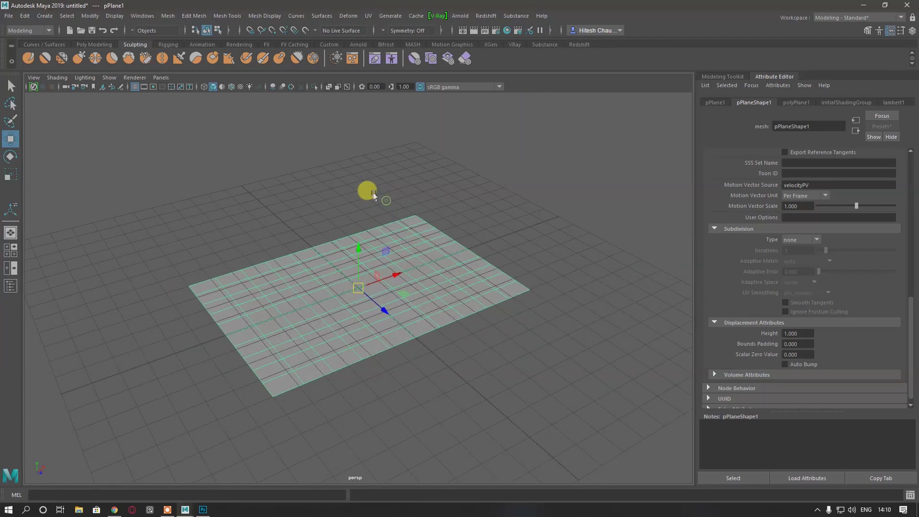
{"action": "left_click_drag", "start_coordinate": [509, 140], "coordinate": [455, 181]}
{"action": "key", "text": "ctrl+z"}
Open Hypershade as a floating window and position it over the viewport
{"action": "left_click", "coordinate": [506, 32]}
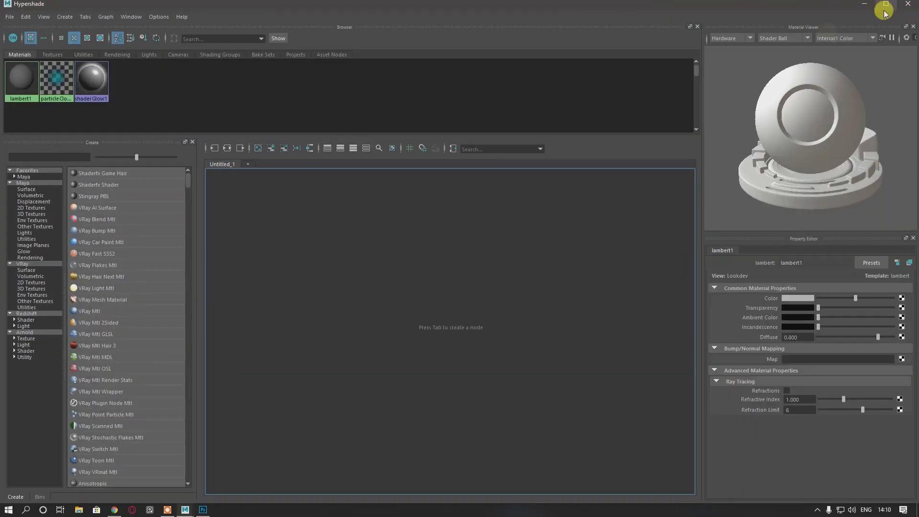
{"action": "double_click", "coordinate": [626, 10]}
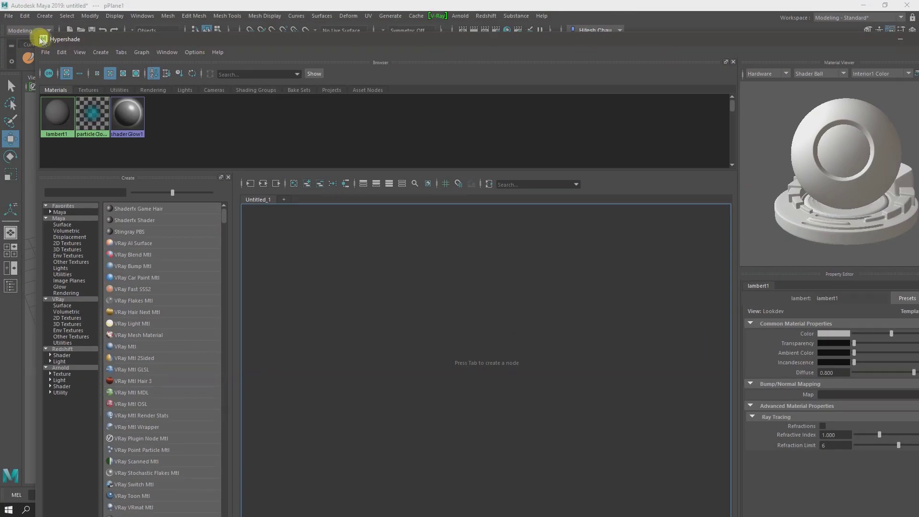
{"action": "left_click_drag", "start_coordinate": [34, 31], "coordinate": [397, 75]}
{"action": "left_click_drag", "start_coordinate": [201, 268], "coordinate": [158, 297], "text": "alt"}
{"action": "left_click_drag", "start_coordinate": [517, 75], "coordinate": [351, 58]}
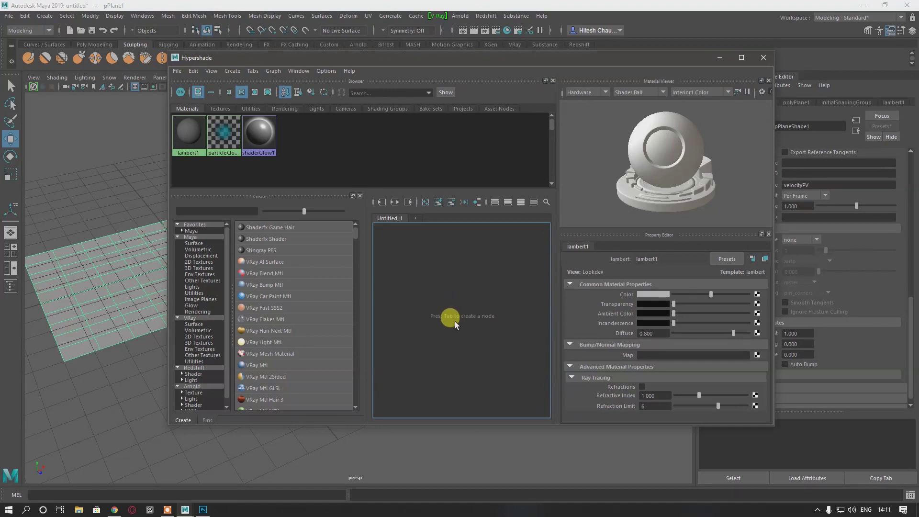
{"action": "scroll", "coordinate": [271, 297], "scroll_direction": "down", "scroll_amount": 8}
Show the Arnold node list in Hypershade's Create panel and browse it
{"action": "left_click", "coordinate": [191, 386]}
{"action": "scroll", "coordinate": [311, 343], "scroll_direction": "down", "scroll_amount": 3}
{"action": "scroll", "coordinate": [285, 369], "scroll_direction": "down", "scroll_amount": 5}
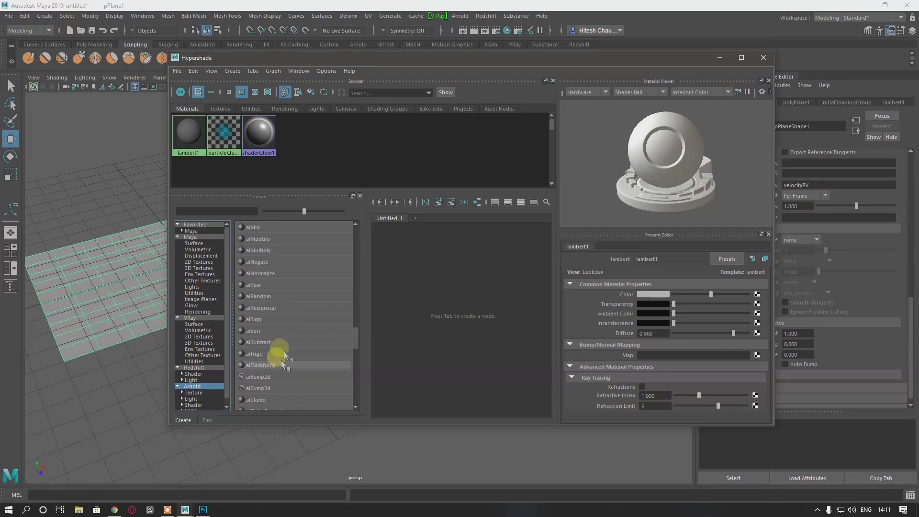
{"action": "scroll", "coordinate": [289, 375], "scroll_direction": "up", "scroll_amount": 2}
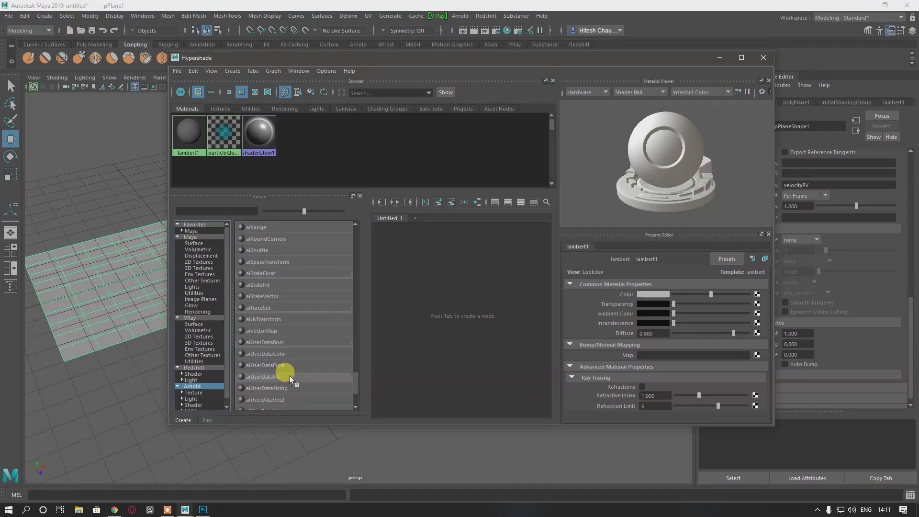
{"action": "scroll", "coordinate": [289, 376], "scroll_direction": "down", "scroll_amount": 4}
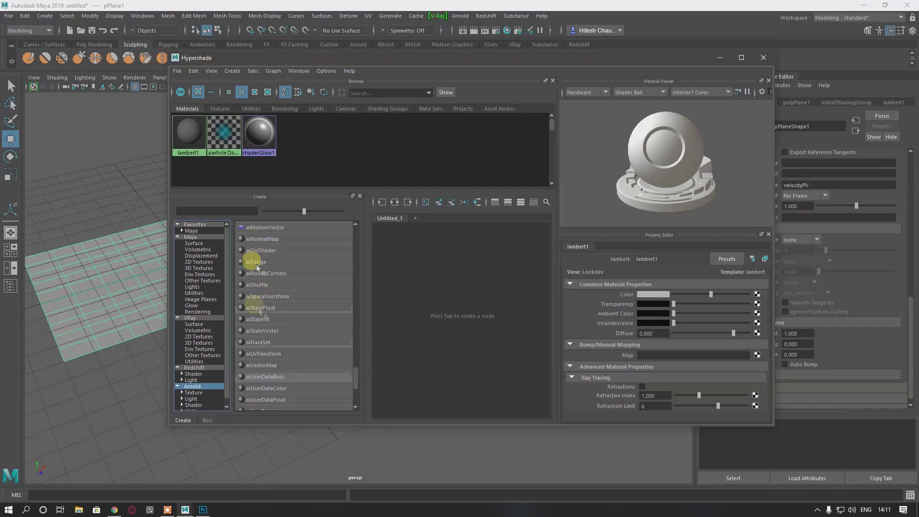
{"action": "scroll", "coordinate": [276, 377], "scroll_direction": "up", "scroll_amount": 3}
{"action": "scroll", "coordinate": [299, 285], "scroll_direction": "up", "scroll_amount": 5}
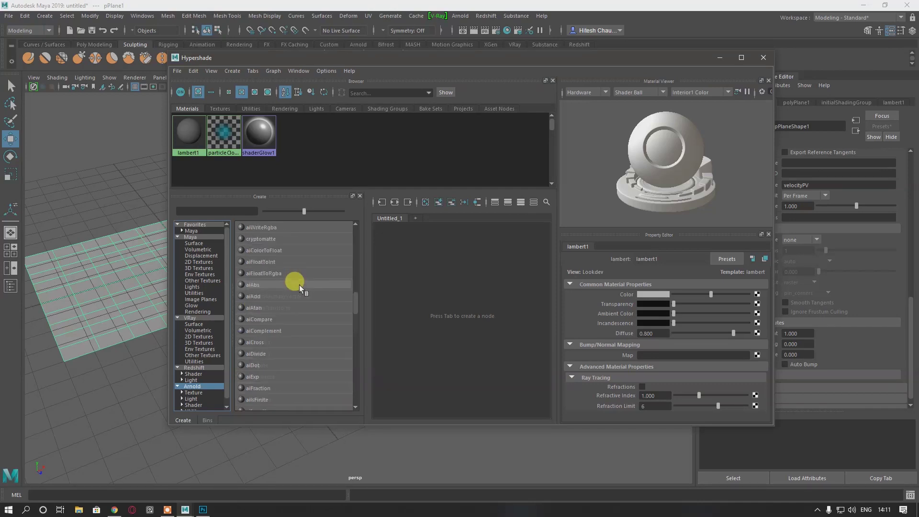
{"action": "scroll", "coordinate": [270, 391], "scroll_direction": "down", "scroll_amount": 1}
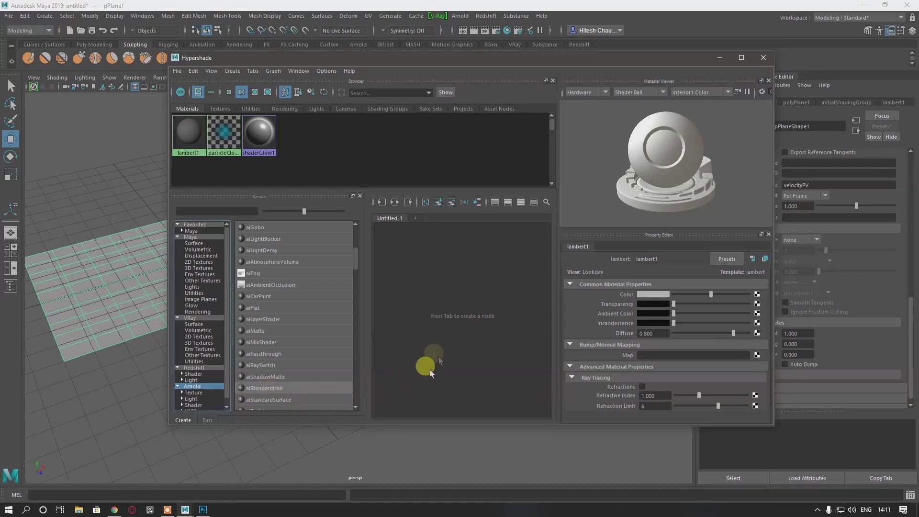
Create an aiStandardSurface material node in the Node Editor
{"action": "left_click", "coordinate": [461, 344]}
{"action": "key", "text": "Tab"}
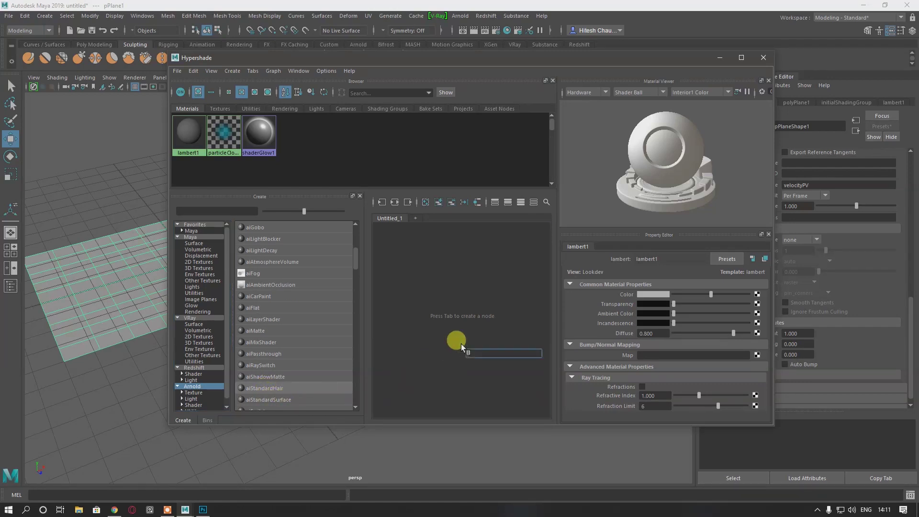
{"action": "type", "text": "ais"}
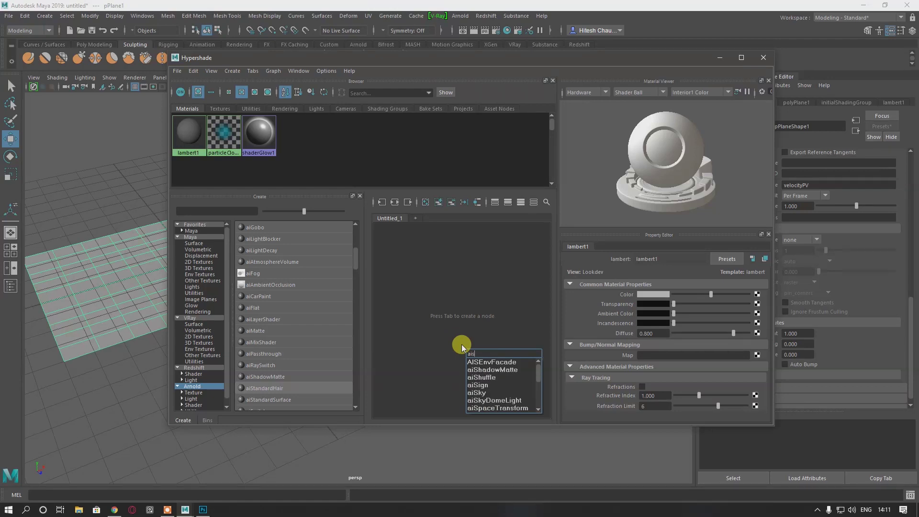
{"action": "type", "text": "ta"}
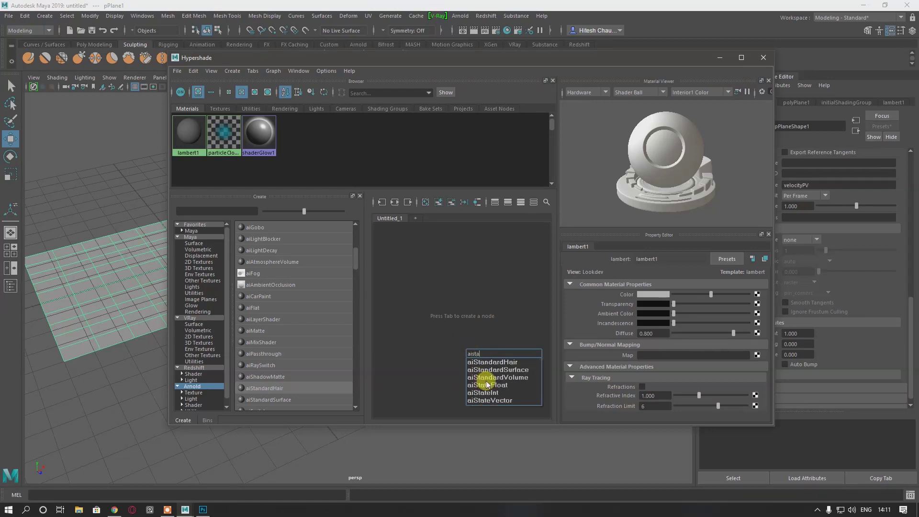
{"action": "left_click", "coordinate": [498, 370]}
{"action": "left_click_drag", "start_coordinate": [478, 322], "coordinate": [476, 313]}
{"action": "left_click", "coordinate": [477, 201]}
{"action": "scroll", "coordinate": [513, 327], "scroll_direction": "down", "scroll_amount": 2}
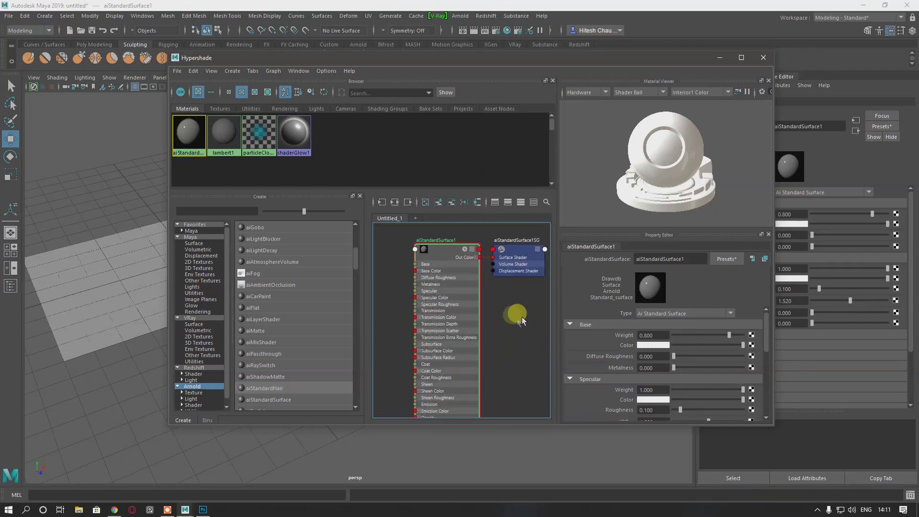
{"action": "scroll", "coordinate": [495, 314], "scroll_direction": "down", "scroll_amount": 1}
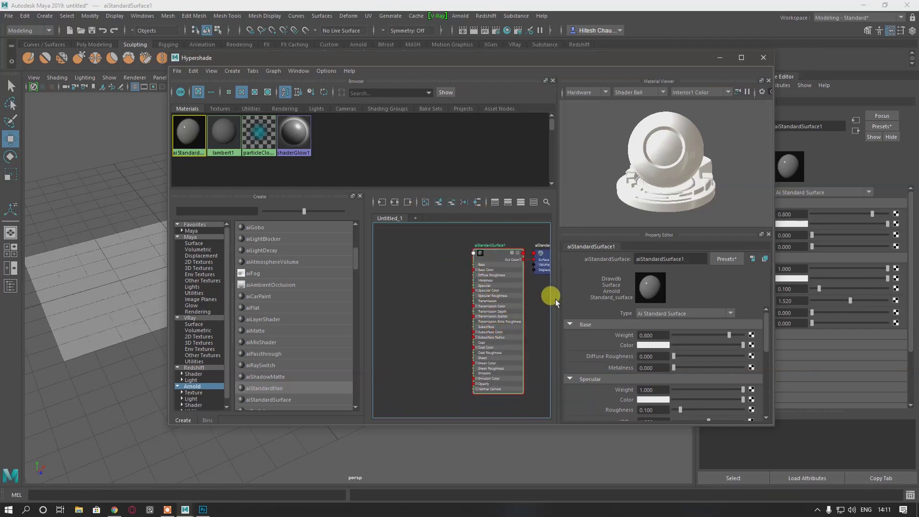
{"action": "middle_click_drag", "start_coordinate": [474, 298], "coordinate": [469, 268]}
{"action": "left_click", "coordinate": [422, 275]}
Add a file texture node (file1 with place2dTexture1) and move it aside
{"action": "key", "text": "Tab"}
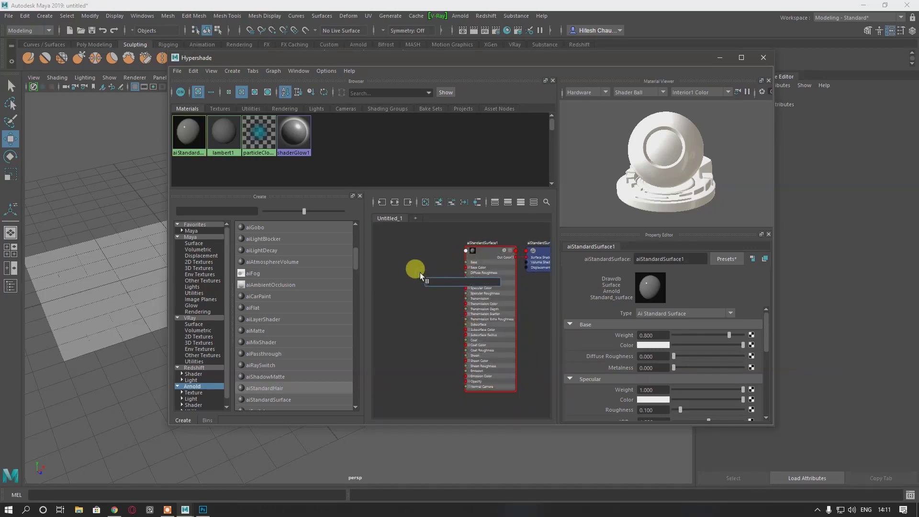
{"action": "type", "text": "file"}
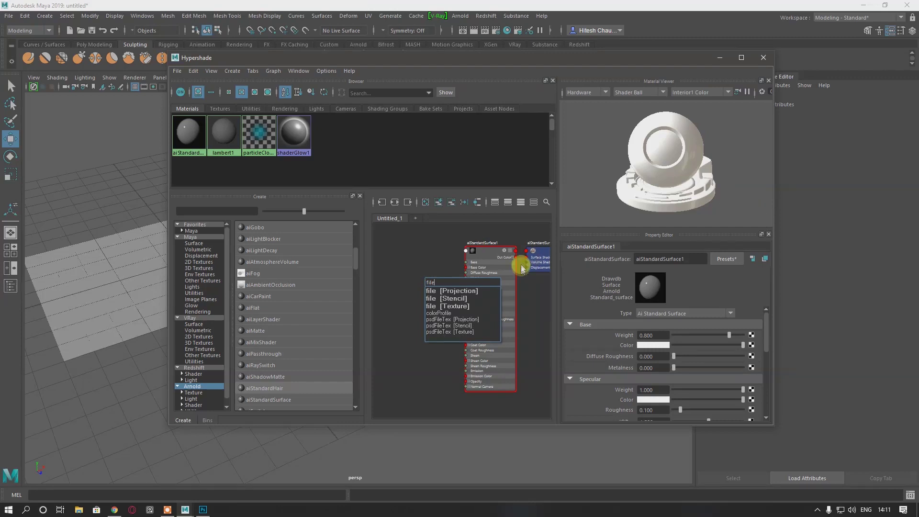
{"action": "left_click", "coordinate": [455, 306]}
{"action": "left_click", "coordinate": [448, 280]}
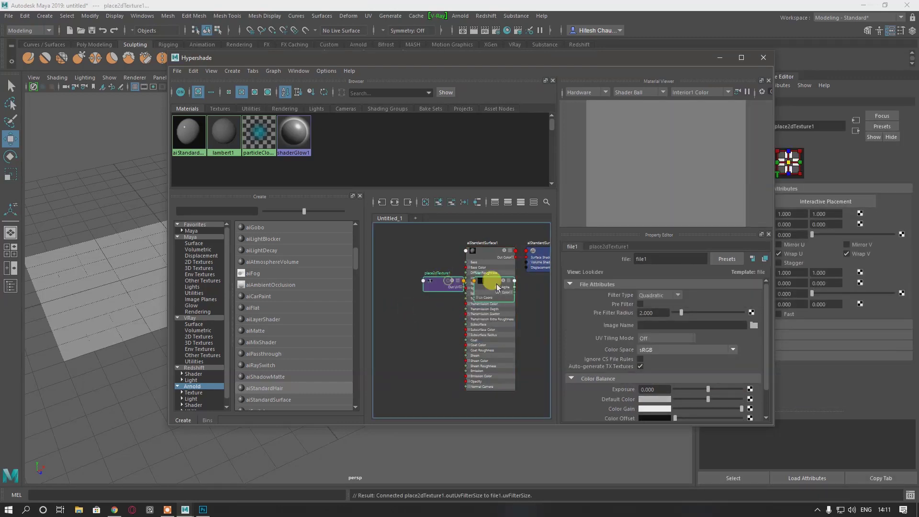
{"action": "left_click_drag", "start_coordinate": [496, 283], "coordinate": [430, 260]}
{"action": "left_click", "coordinate": [438, 349]}
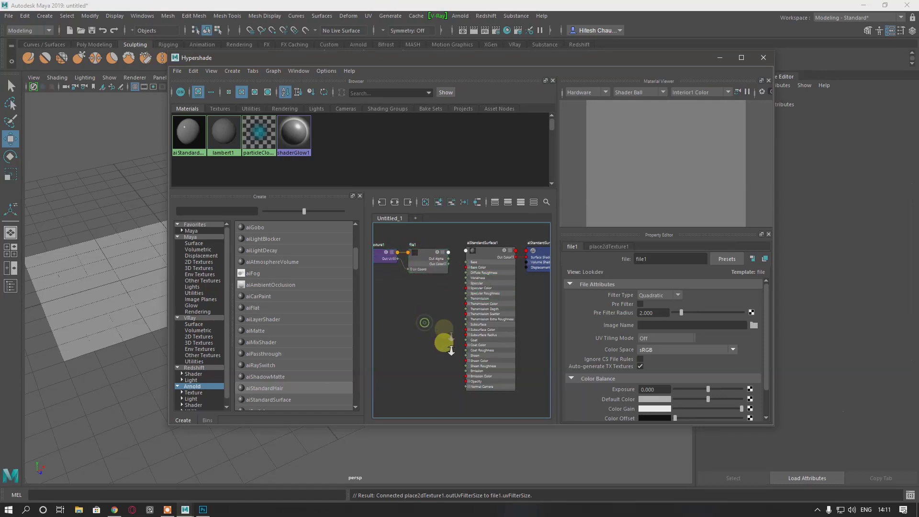
{"action": "middle_click_drag", "start_coordinate": [475, 309], "coordinate": [472, 328], "text": "alt"}
Add a second file texture node (file2) and arrange it beside the shading group
{"action": "key", "text": "Tab"}
{"action": "type", "text": "file"}
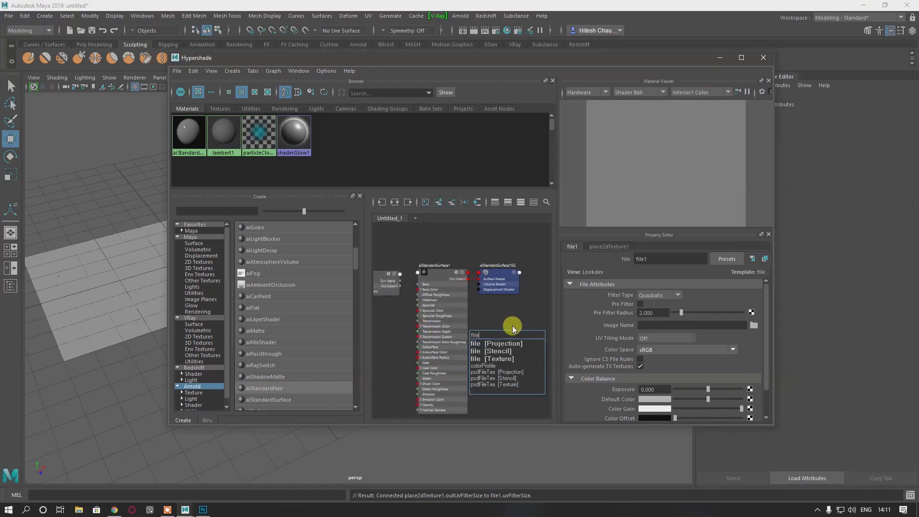
{"action": "left_click", "coordinate": [486, 358]}
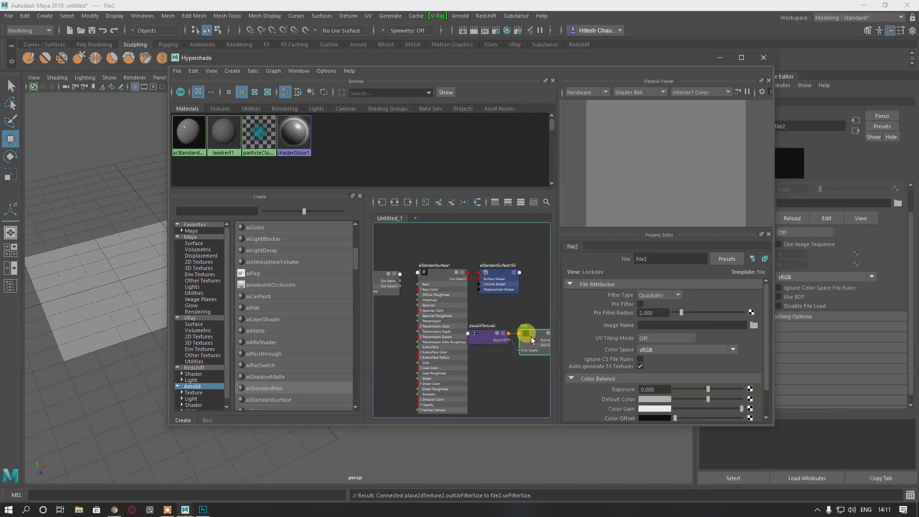
{"action": "left_click", "coordinate": [487, 338]}
{"action": "left_click_drag", "start_coordinate": [529, 330], "coordinate": [535, 323]}
{"action": "left_click_drag", "start_coordinate": [503, 277], "coordinate": [565, 274]}
{"action": "scroll", "coordinate": [513, 288], "scroll_direction": "down", "scroll_amount": 2}
{"action": "scroll", "coordinate": [512, 289], "scroll_direction": "up", "scroll_amount": 3}
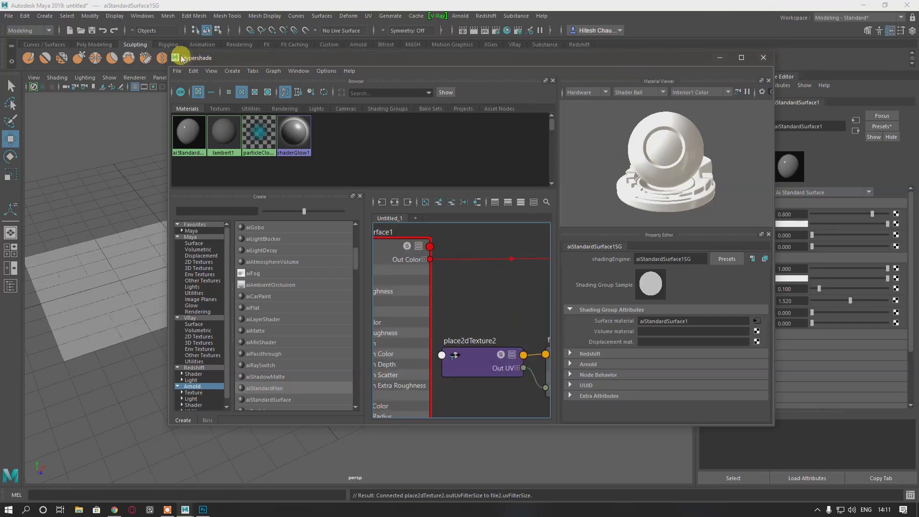
Enlarge the Hypershade window and frame all nodes, selecting file1
{"action": "left_click_drag", "start_coordinate": [169, 54], "coordinate": [34, 4]}
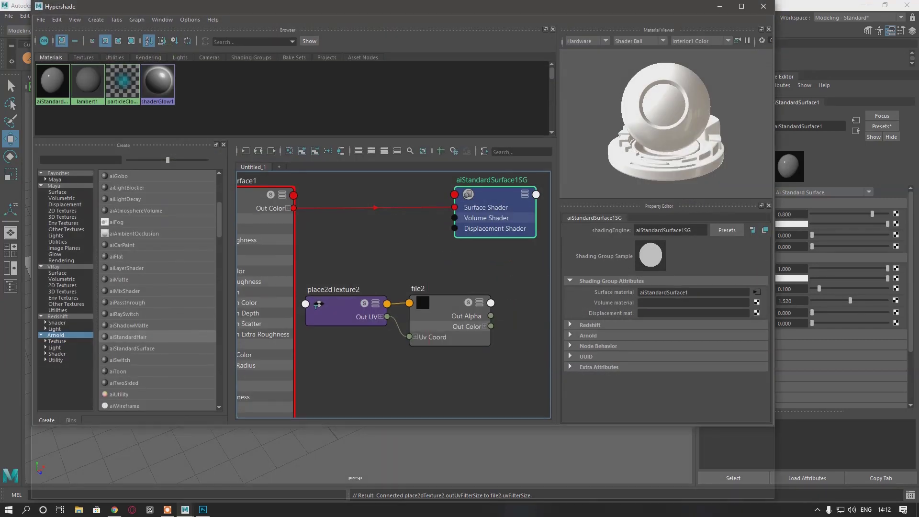
{"action": "left_click", "coordinate": [315, 152]}
{"action": "left_click", "coordinate": [345, 307]}
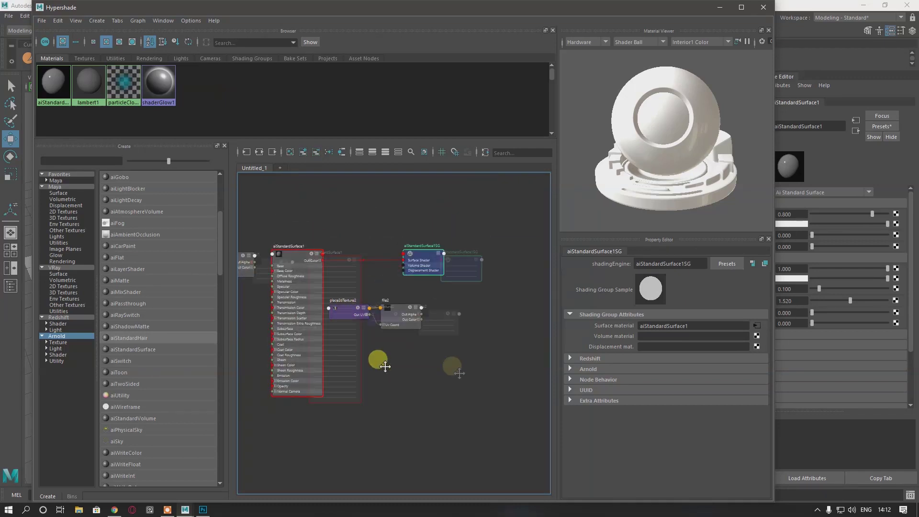
{"action": "middle_click_drag", "start_coordinate": [377, 361], "coordinate": [456, 369], "text": "alt"}
{"action": "scroll", "coordinate": [455, 369], "scroll_direction": "up", "scroll_amount": 2}
{"action": "left_click", "coordinate": [287, 227]}
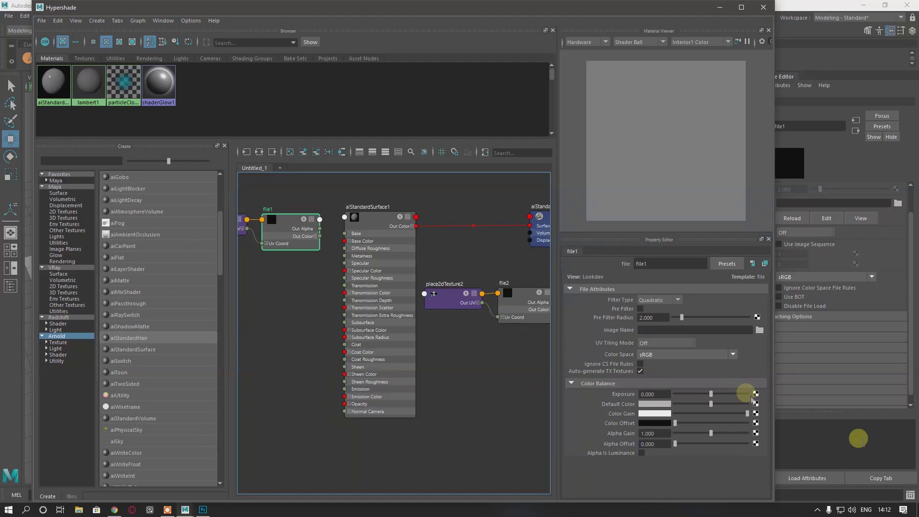
Load Diffuse.jpg into file1 and connect it to aiStandardSurface1's Base Color
{"action": "left_click", "coordinate": [759, 330]}
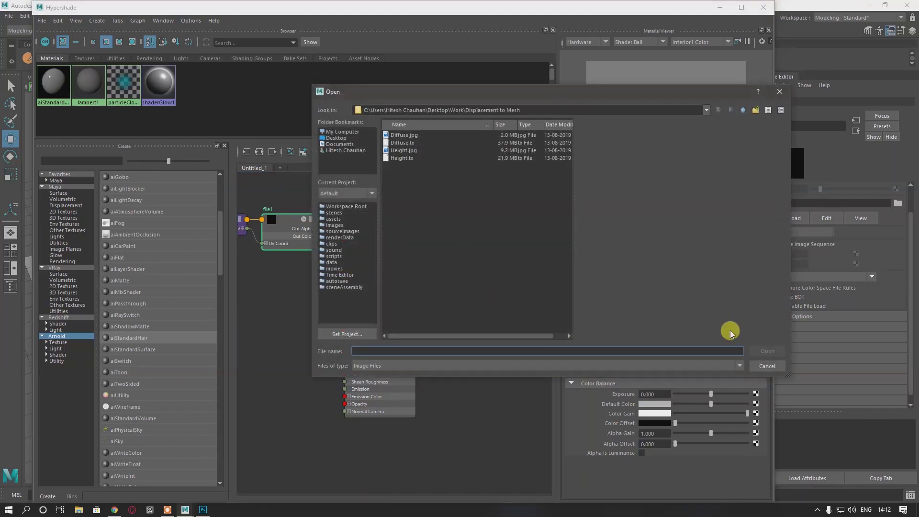
{"action": "left_click", "coordinate": [425, 136]}
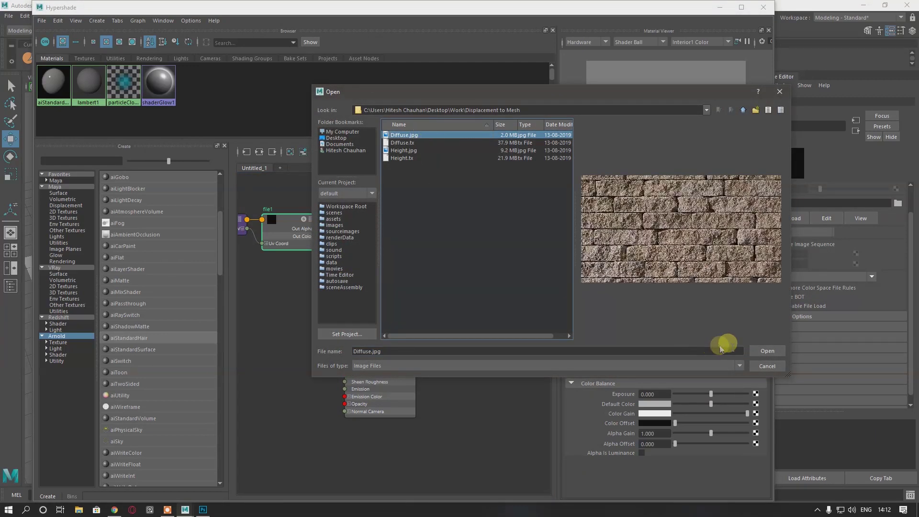
{"action": "left_click", "coordinate": [759, 352]}
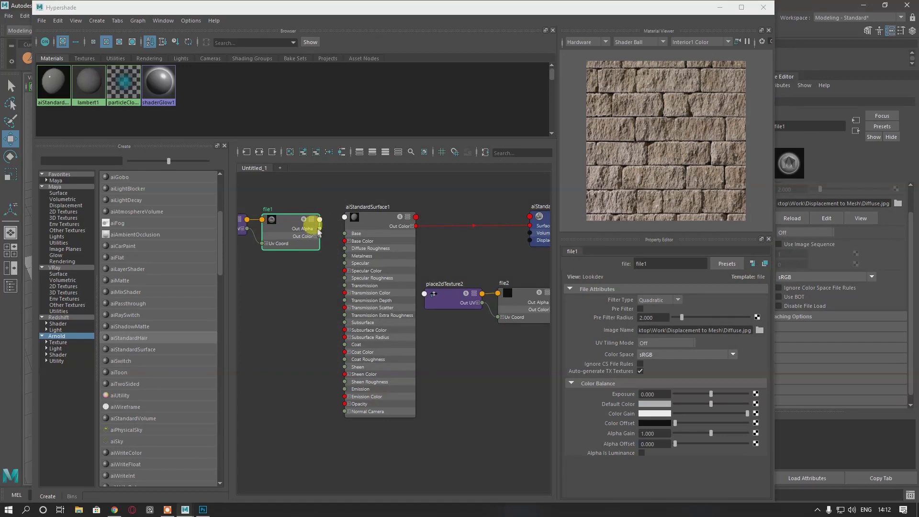
{"action": "left_click_drag", "start_coordinate": [320, 236], "coordinate": [344, 240]}
Load Height.jpg into file2 and frame all nodes in the graph
{"action": "middle_click_drag", "start_coordinate": [444, 304], "coordinate": [288, 318], "text": "alt"}
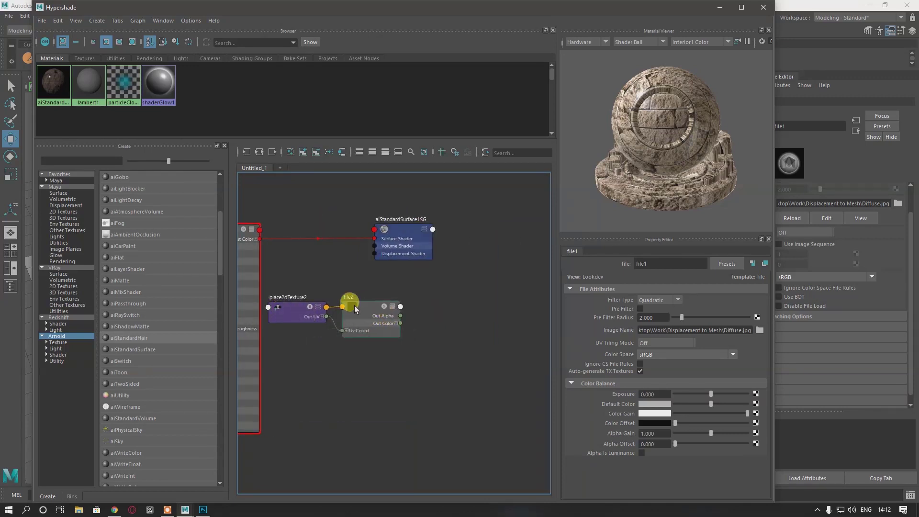
{"action": "left_click", "coordinate": [352, 307]}
{"action": "left_click", "coordinate": [760, 330]}
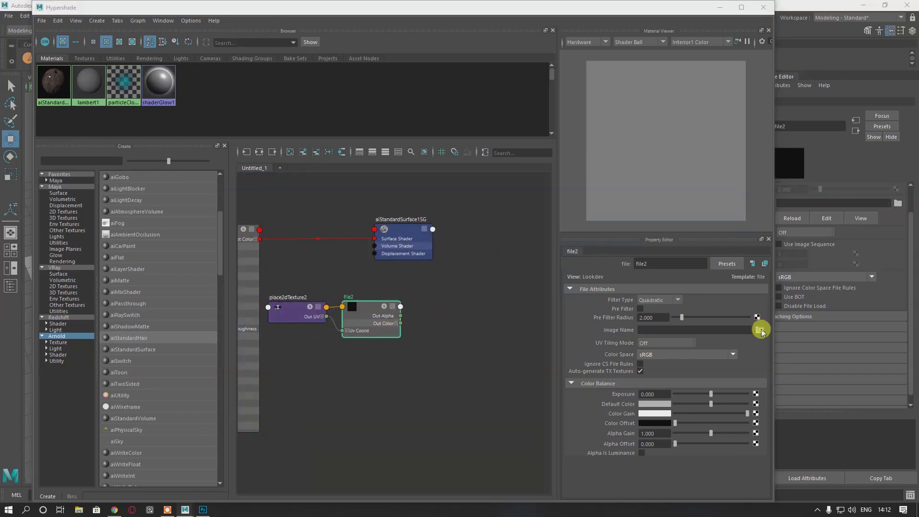
{"action": "left_click", "coordinate": [403, 150]}
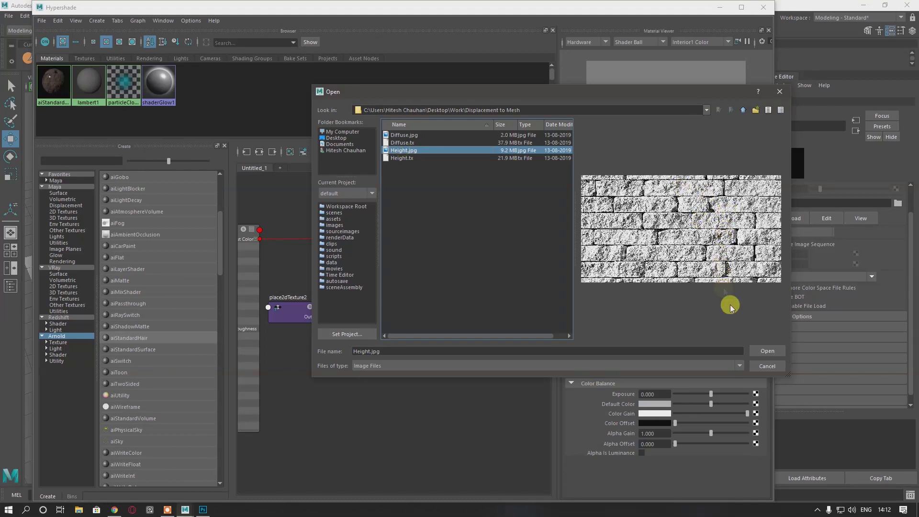
{"action": "left_click", "coordinate": [766, 351]}
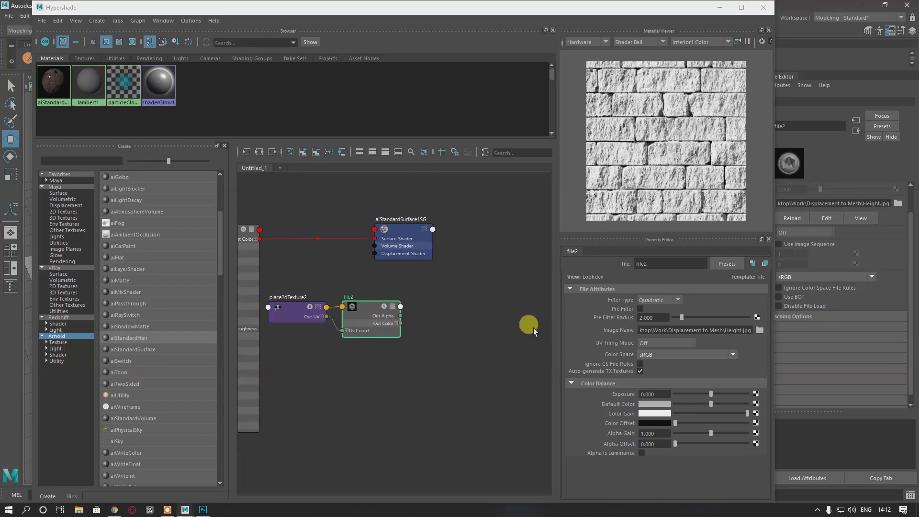
{"action": "left_click", "coordinate": [451, 291]}
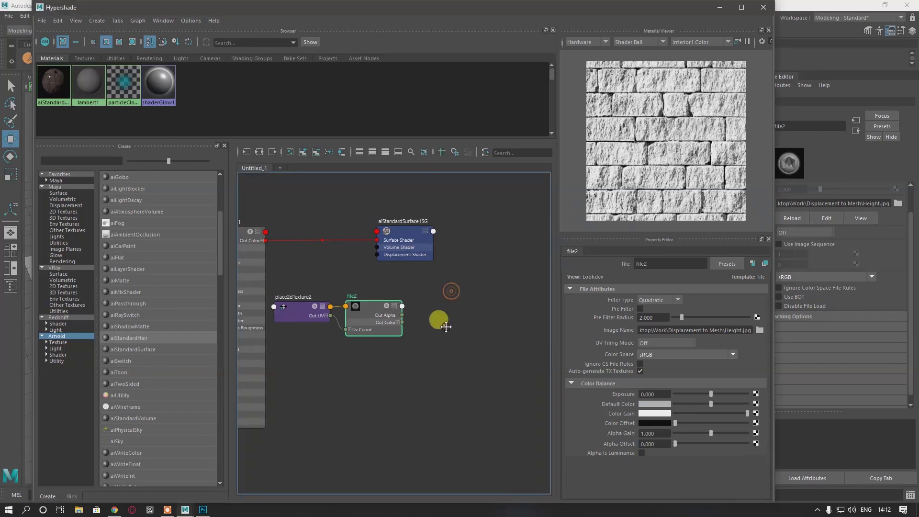
{"action": "key", "text": "a"}
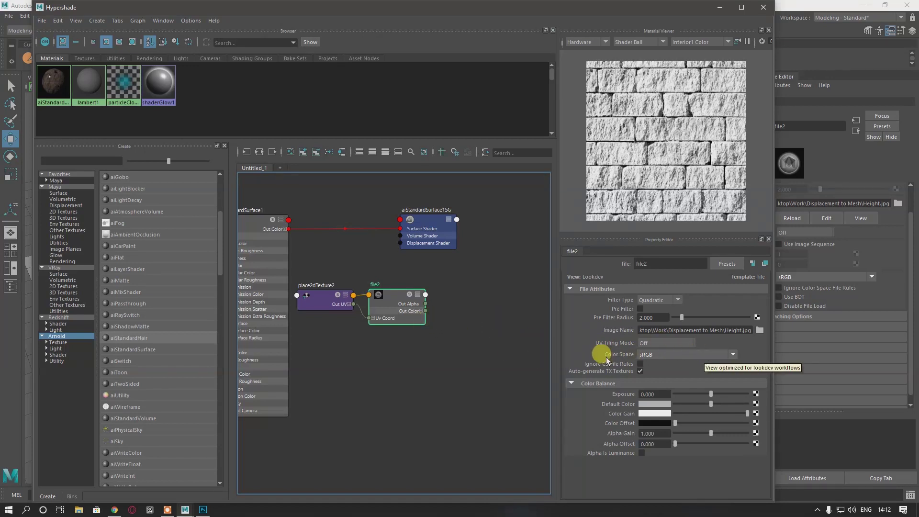
{"action": "left_click", "coordinate": [709, 360]}
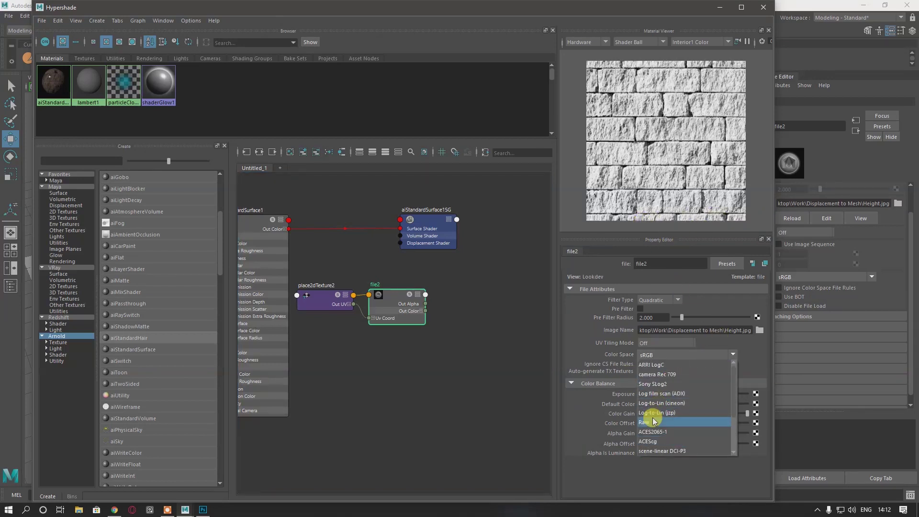
Give file2 Raw color space with Alpha Is Luminance, connected to aiStandardSurface1SG Displacement Shader
{"action": "left_click", "coordinate": [635, 425]}
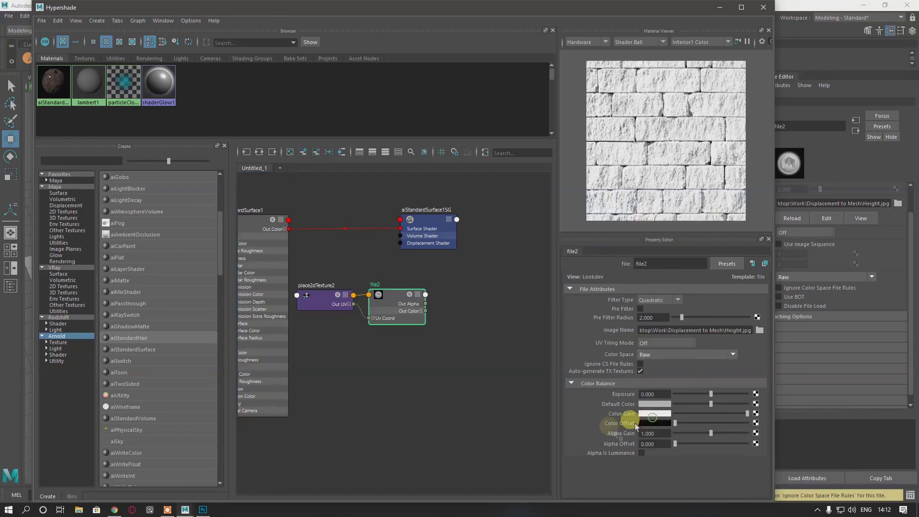
{"action": "left_click", "coordinate": [642, 454]}
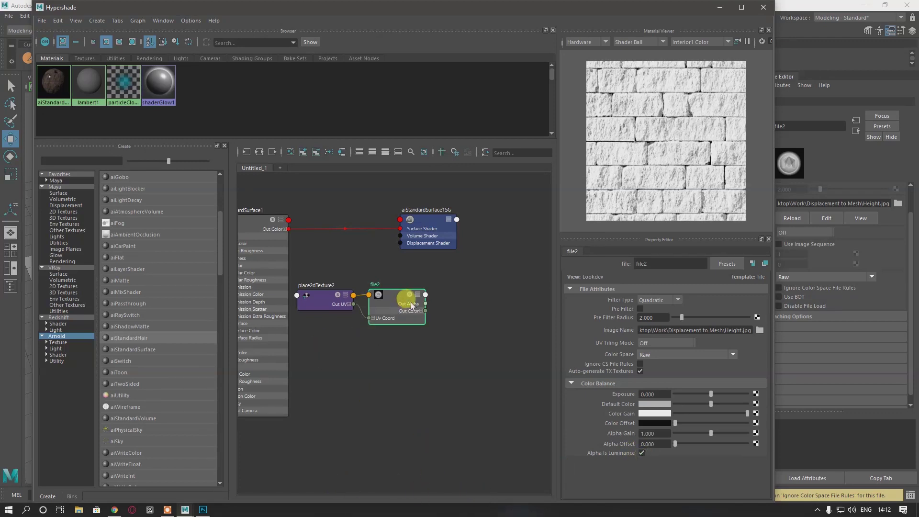
{"action": "left_click_drag", "start_coordinate": [426, 312], "coordinate": [399, 243]}
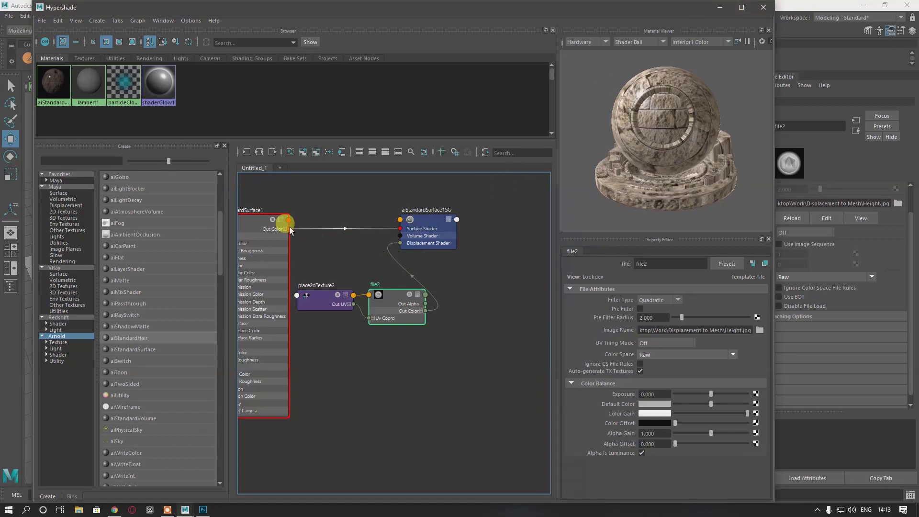
{"action": "left_click", "coordinate": [254, 221]}
Try assigning aiStandardSurface1 from Hypershade, then close the Hypershade window
{"action": "right_click", "coordinate": [257, 223]}
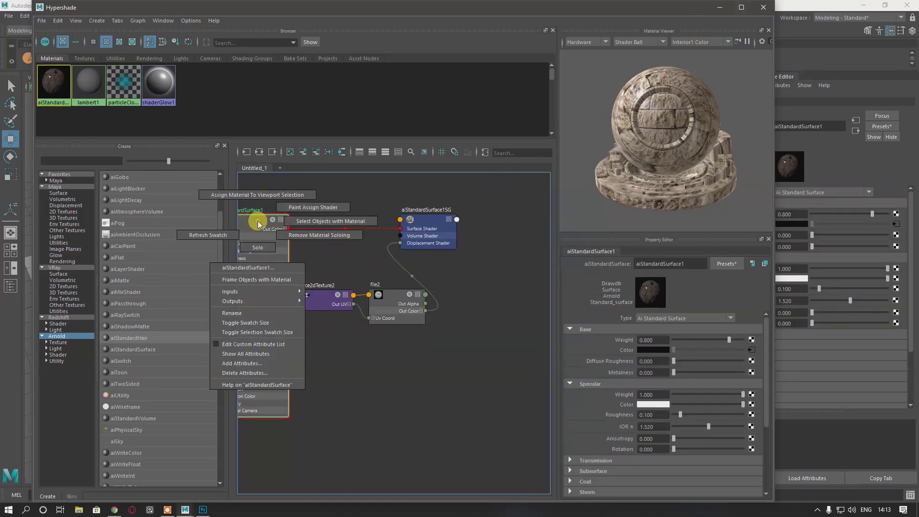
{"action": "right_click_drag", "start_coordinate": [257, 220], "coordinate": [244, 190]}
{"action": "left_click_drag", "start_coordinate": [556, 7], "coordinate": [658, 203]}
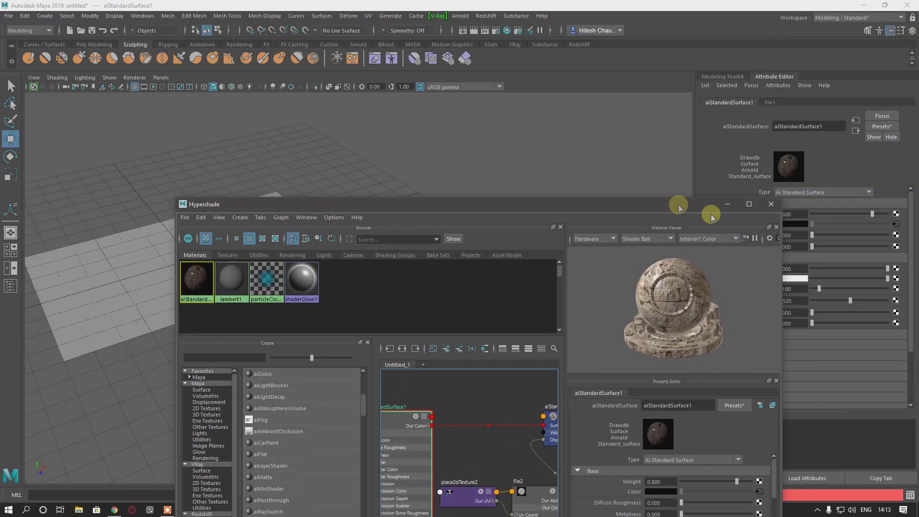
{"action": "left_click", "coordinate": [770, 209]}
Assign existing aiStandardSurface1 to the plane and show it textured with display mode 6
{"action": "left_click", "coordinate": [275, 235]}
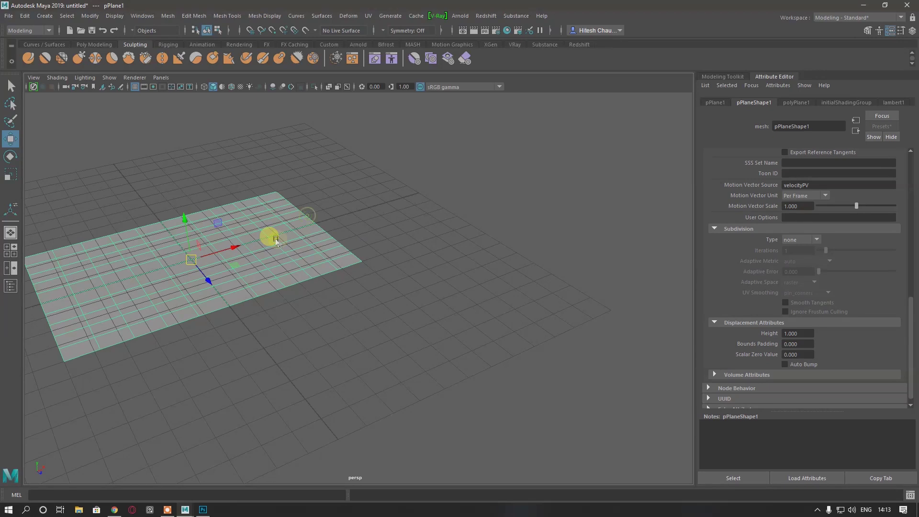
{"action": "right_click", "coordinate": [277, 239]}
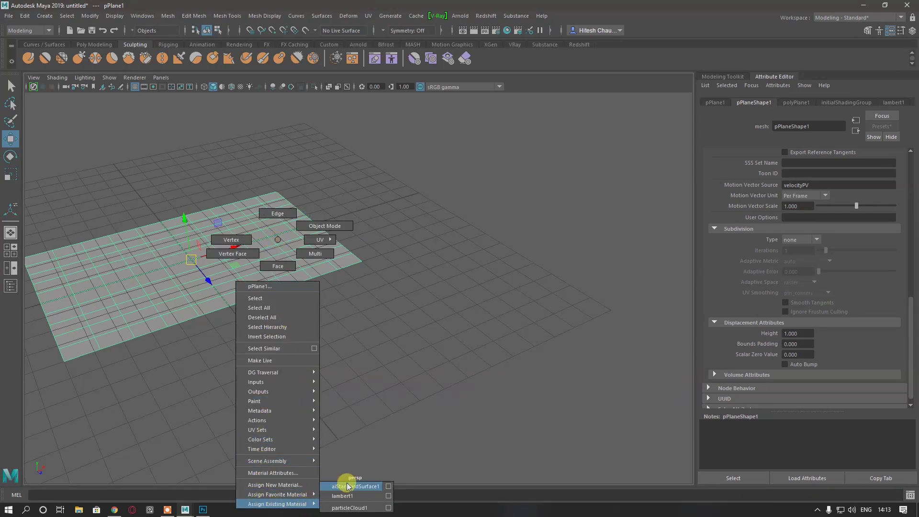
{"action": "left_click", "coordinate": [350, 487]}
{"action": "middle_click_drag", "start_coordinate": [341, 418], "coordinate": [468, 268], "text": "alt"}
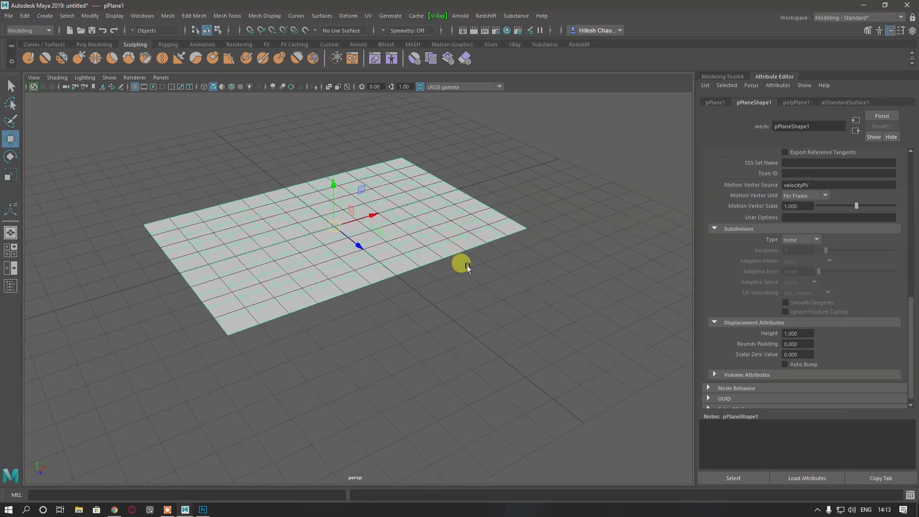
{"action": "key", "text": "6"}
{"action": "left_click", "coordinate": [441, 301]}
{"action": "left_click_drag", "start_coordinate": [411, 268], "coordinate": [374, 292], "text": "alt"}
{"action": "right_click_drag", "start_coordinate": [415, 304], "coordinate": [444, 372], "text": "alt"}
{"action": "left_click_drag", "start_coordinate": [443, 372], "coordinate": [492, 179], "text": "alt"}
{"action": "left_click", "coordinate": [458, 16]}
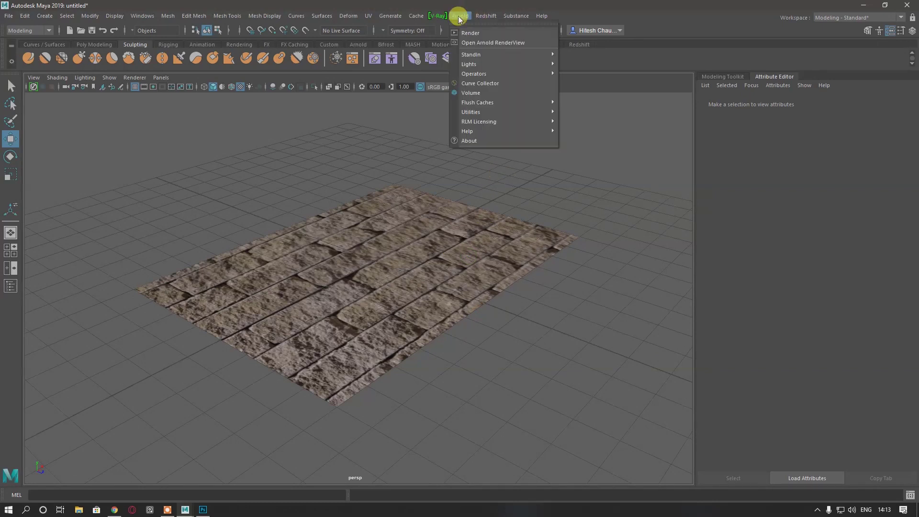
Add an Arnold Skydome Light to the scene
{"action": "mouse_move", "coordinate": [493, 68]}
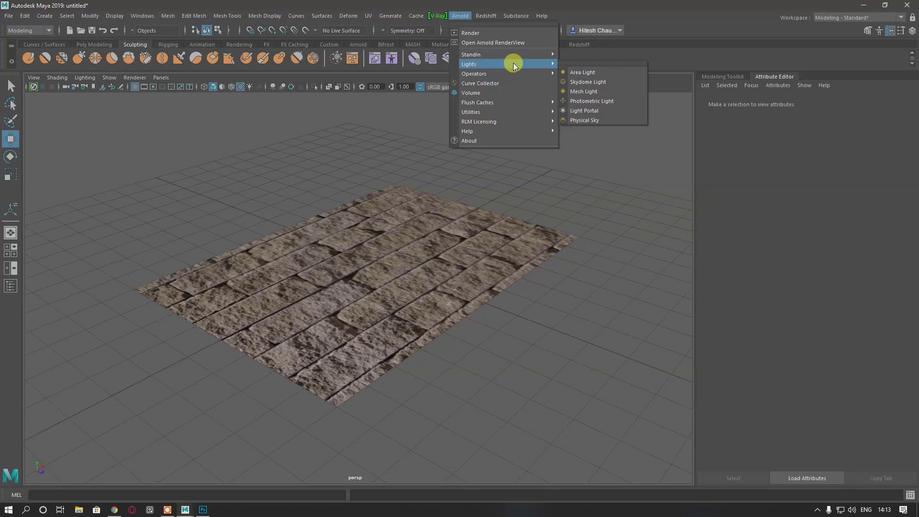
{"action": "left_click", "coordinate": [580, 82]}
{"action": "left_click_drag", "start_coordinate": [546, 203], "coordinate": [463, 258], "text": "alt"}
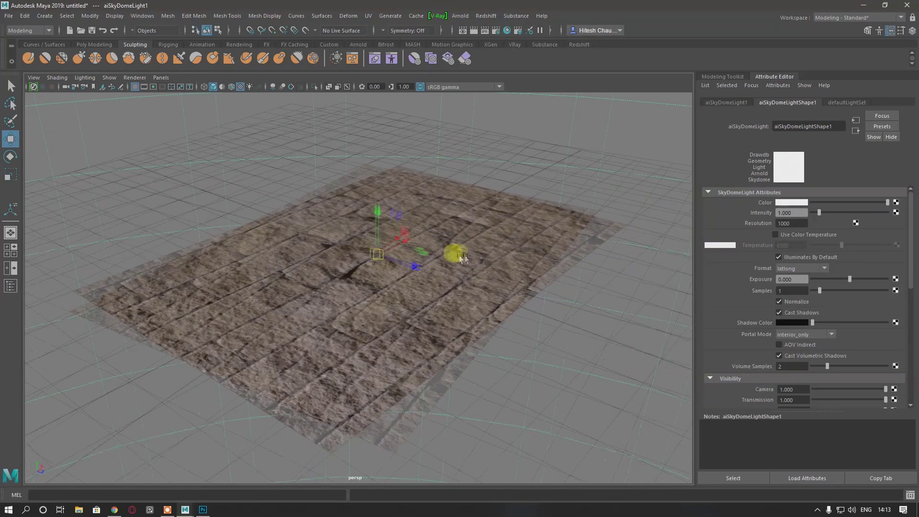
Render the stone plane in Arnold RenderView
{"action": "left_click", "coordinate": [460, 16]}
{"action": "left_click", "coordinate": [475, 37]}
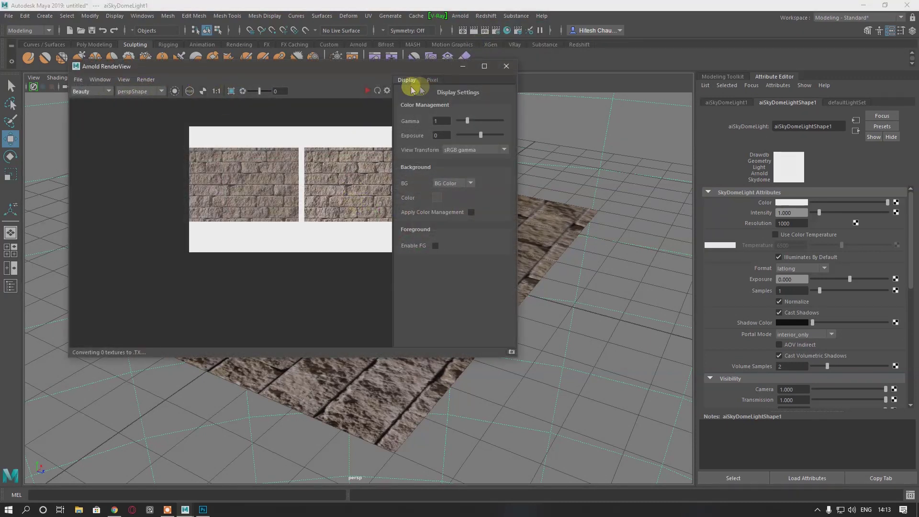
{"action": "left_click", "coordinate": [366, 90]}
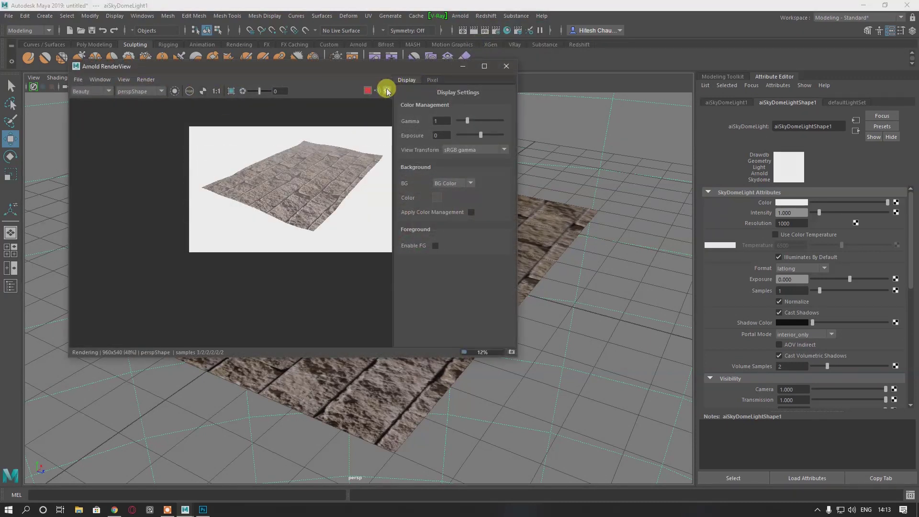
{"action": "left_click", "coordinate": [387, 91]}
{"action": "left_click_drag", "start_coordinate": [307, 67], "coordinate": [592, 61]}
{"action": "scroll", "coordinate": [297, 292], "scroll_direction": "up", "scroll_amount": 2}
{"action": "scroll", "coordinate": [294, 283], "scroll_direction": "up", "scroll_amount": 2}
{"action": "scroll", "coordinate": [593, 205], "scroll_direction": "up", "scroll_amount": 3}
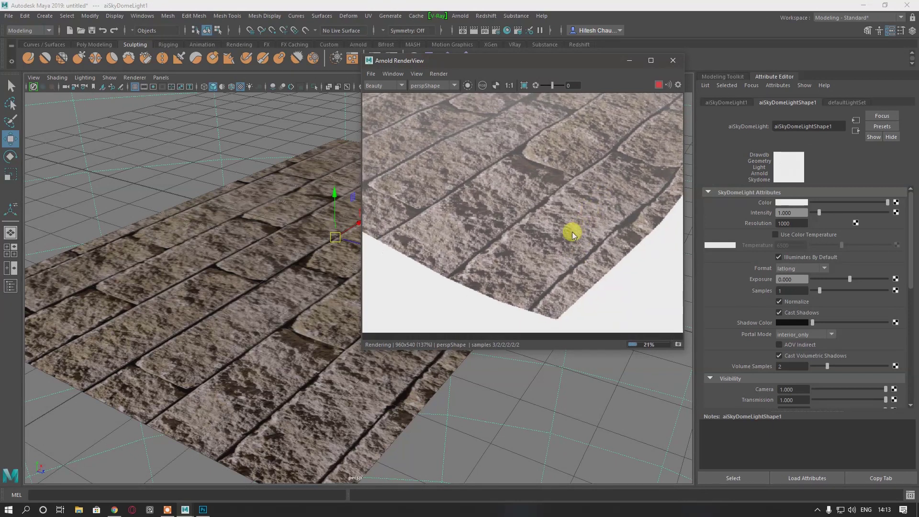
Move the RenderView window to the top left and reselect the plane
{"action": "left_click_drag", "start_coordinate": [252, 273], "coordinate": [238, 343], "text": "alt"}
{"action": "left_click", "coordinate": [453, 328]}
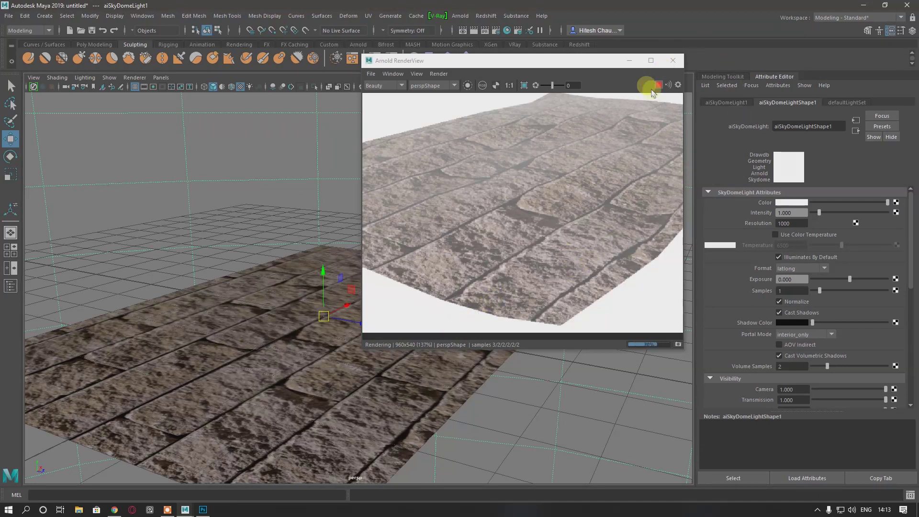
{"action": "left_click_drag", "start_coordinate": [564, 58], "coordinate": [267, 41]}
{"action": "left_click_drag", "start_coordinate": [460, 273], "coordinate": [509, 281], "text": "alt"}
{"action": "left_click", "coordinate": [522, 285]}
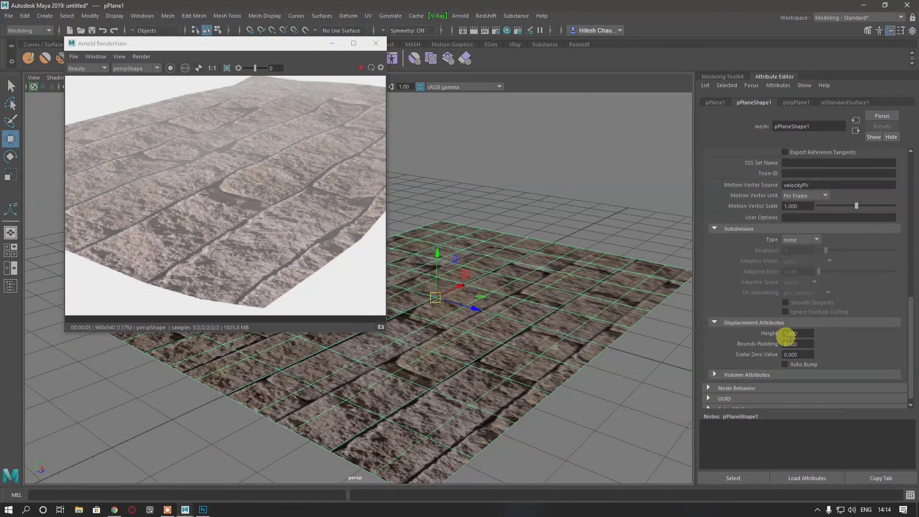
Set the plane's Arnold Subdivision Type to catclark with 3 Iterations
{"action": "scroll", "coordinate": [757, 165], "scroll_direction": "down", "scroll_amount": 2}
{"action": "scroll", "coordinate": [758, 165], "scroll_direction": "up", "scroll_amount": 2}
{"action": "left_click", "coordinate": [716, 102]}
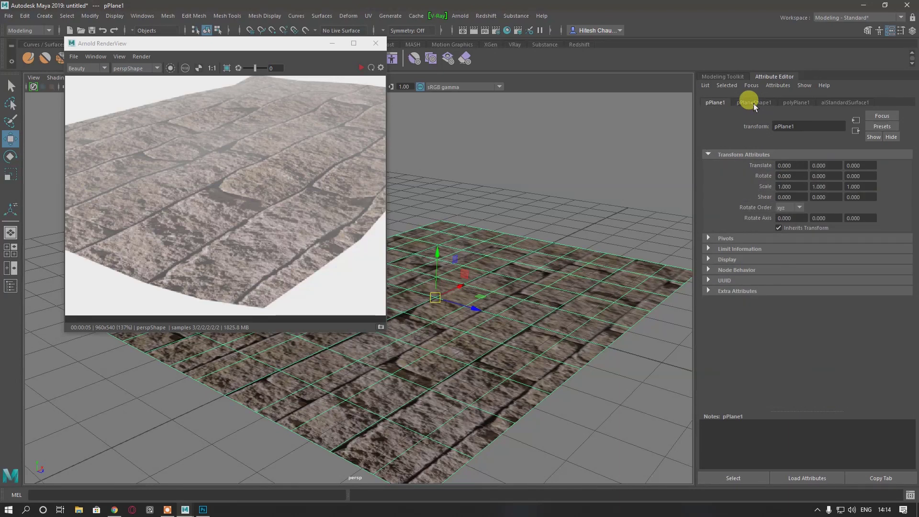
{"action": "left_click", "coordinate": [754, 103]}
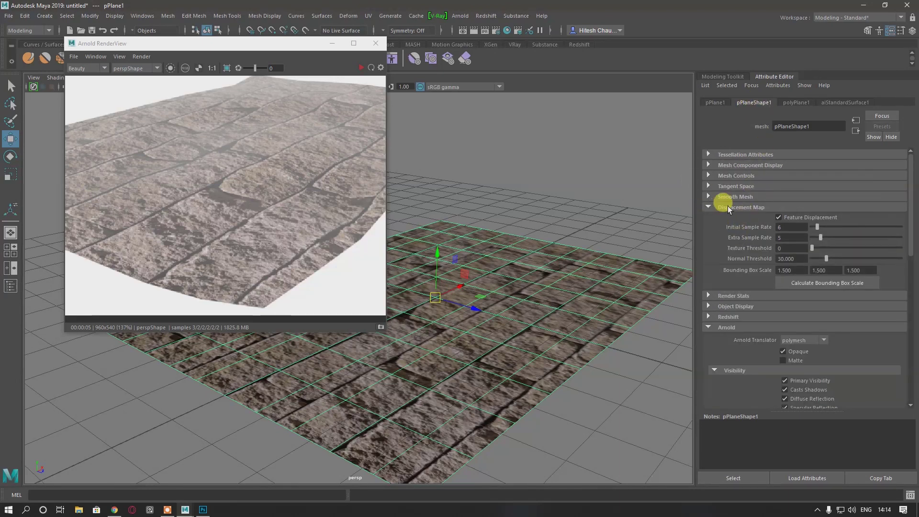
{"action": "left_click", "coordinate": [713, 206]}
{"action": "left_click", "coordinate": [712, 207]}
{"action": "scroll", "coordinate": [750, 282], "scroll_direction": "down", "scroll_amount": 8}
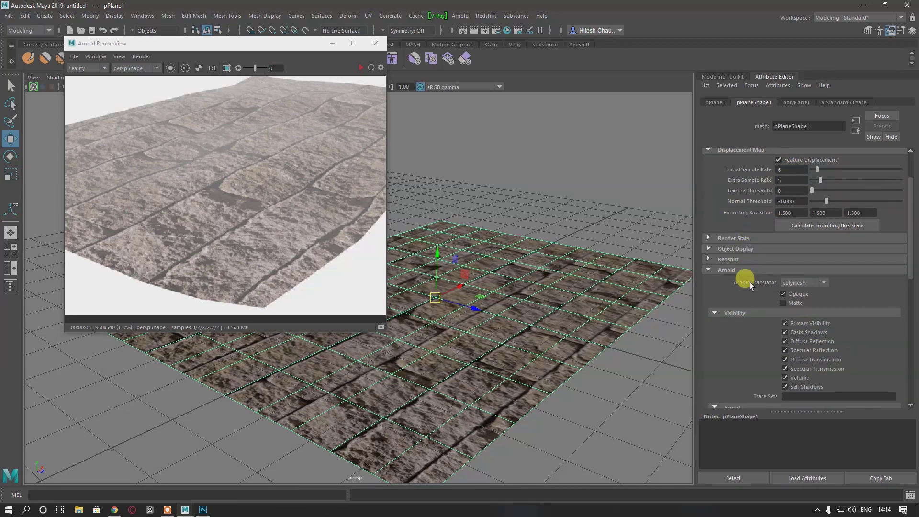
{"action": "scroll", "coordinate": [750, 282], "scroll_direction": "down", "scroll_amount": 5}
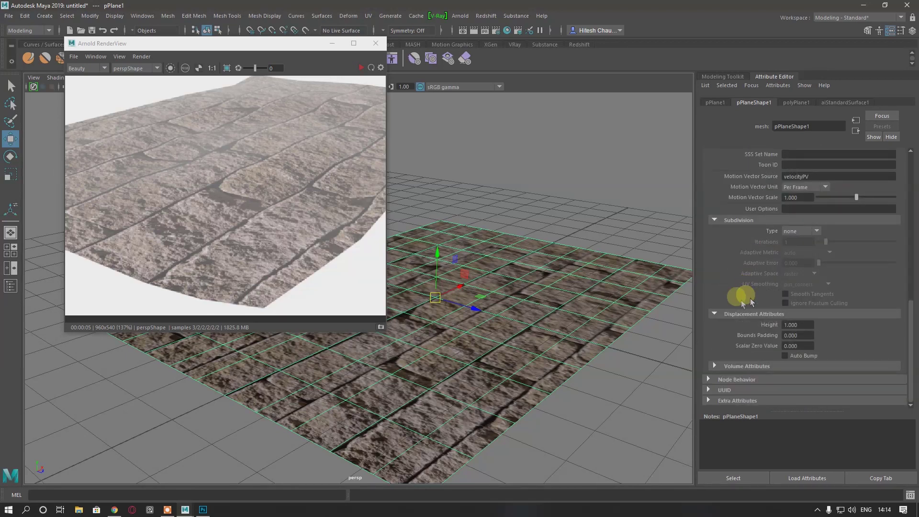
{"action": "left_click", "coordinate": [726, 314]}
{"action": "left_click", "coordinate": [733, 355]}
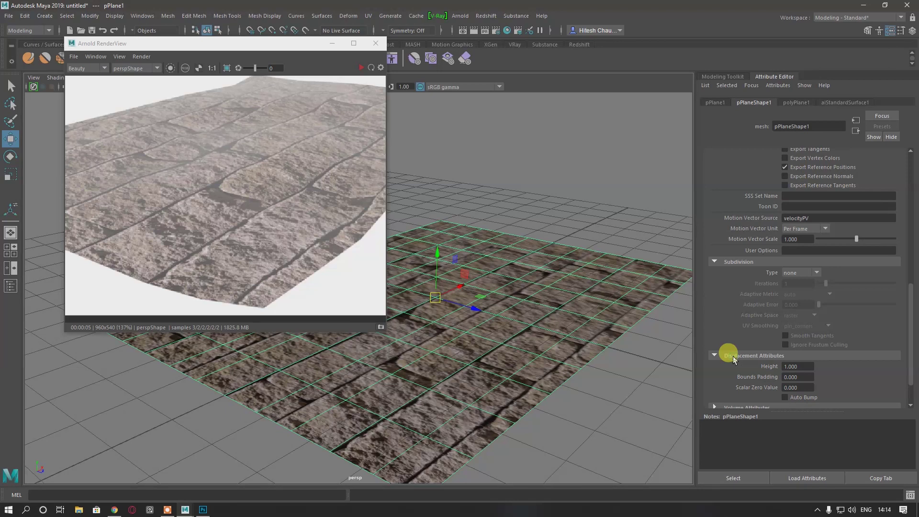
{"action": "left_click", "coordinate": [720, 261]}
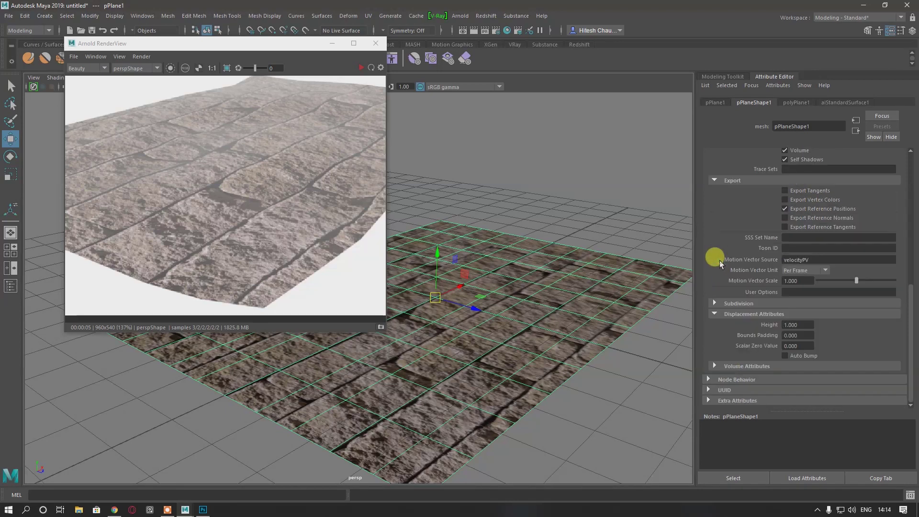
{"action": "left_click", "coordinate": [732, 304]}
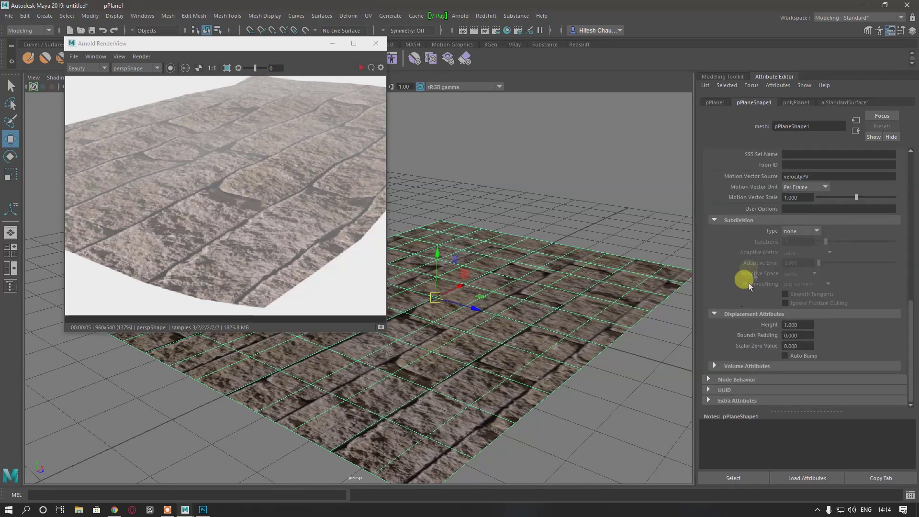
{"action": "left_click", "coordinate": [794, 230]}
{"action": "left_click", "coordinate": [799, 242]}
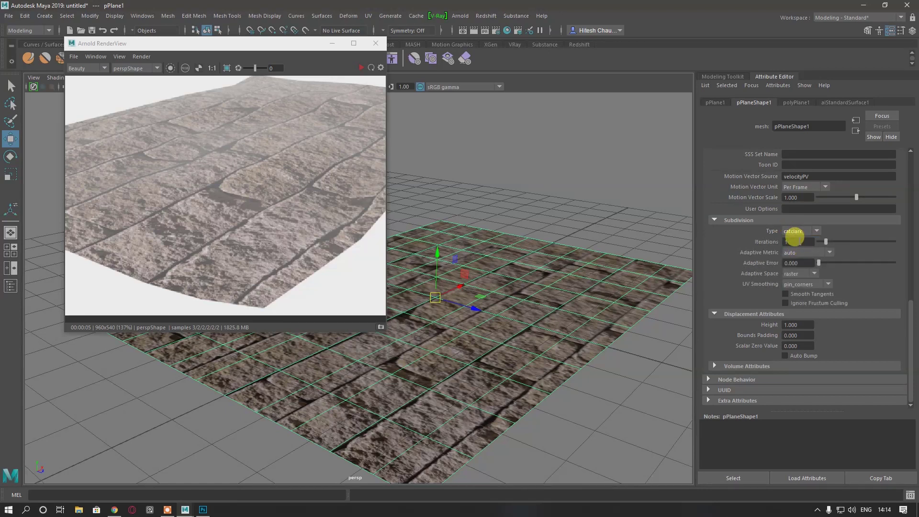
{"action": "left_click", "coordinate": [794, 240]}
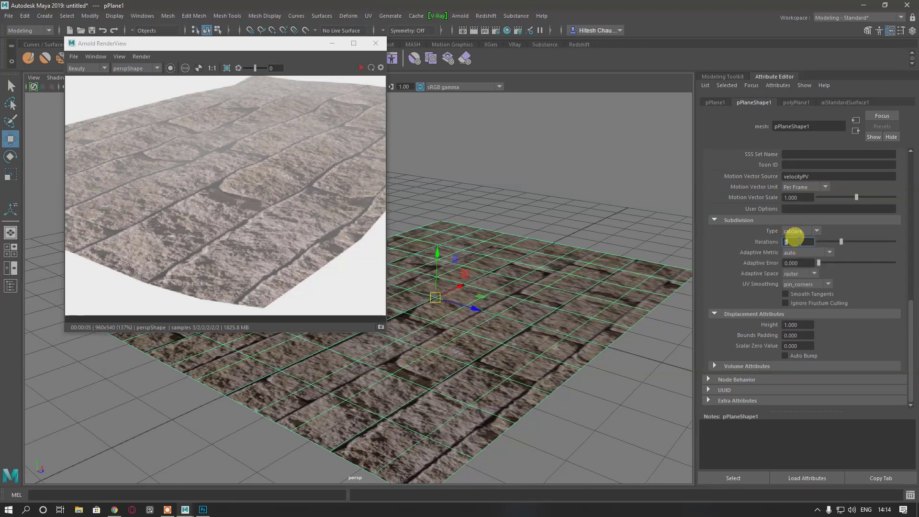
{"action": "type", "text": "3"}
Set the displacement Height to 0.1, keeping the adaptive metric on auto
{"action": "left_click", "coordinate": [807, 254]}
{"action": "left_click", "coordinate": [807, 262]}
{"action": "left_click", "coordinate": [797, 325]}
{"action": "type", "text": "0."}
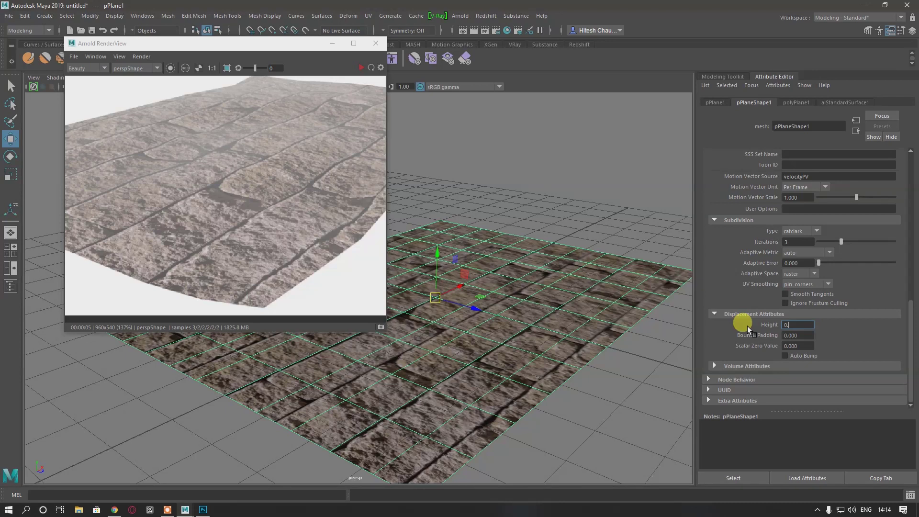
{"action": "type", "text": "1"}
{"action": "key", "text": "Return"}
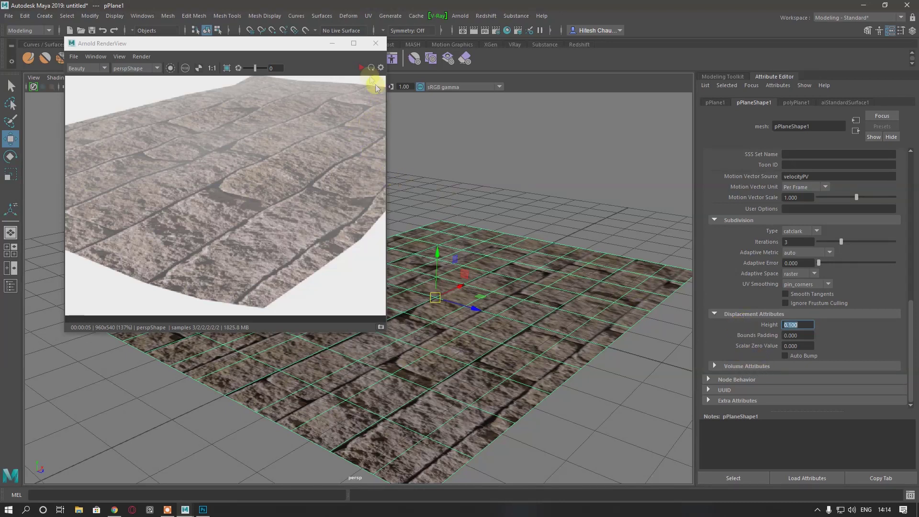
Re-render in Arnold RenderView and tumble the viewport around the displaced plane
{"action": "left_click", "coordinate": [360, 68]}
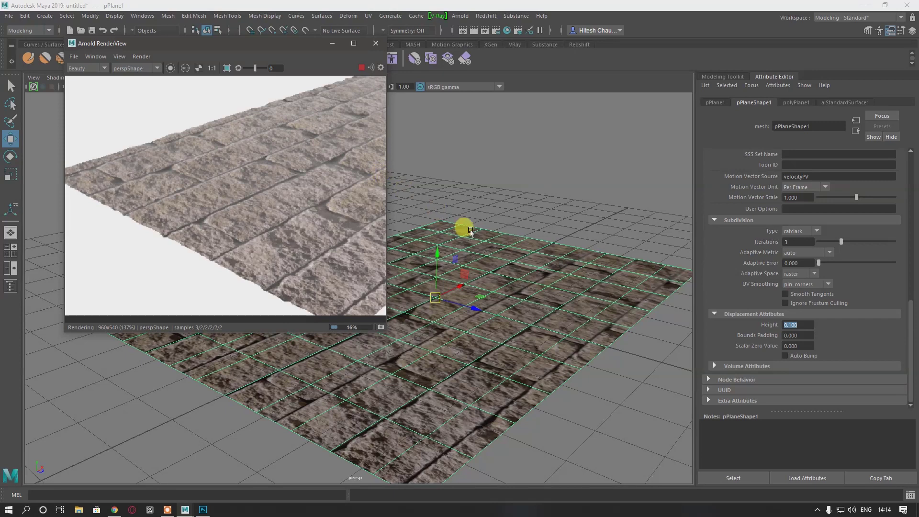
{"action": "left_click", "coordinate": [493, 233]}
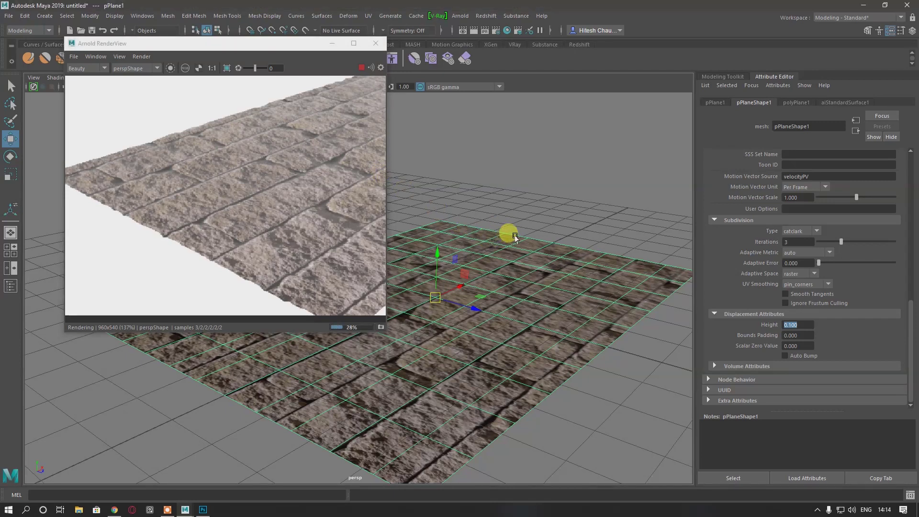
{"action": "left_click_drag", "start_coordinate": [518, 235], "coordinate": [512, 294], "text": "alt"}
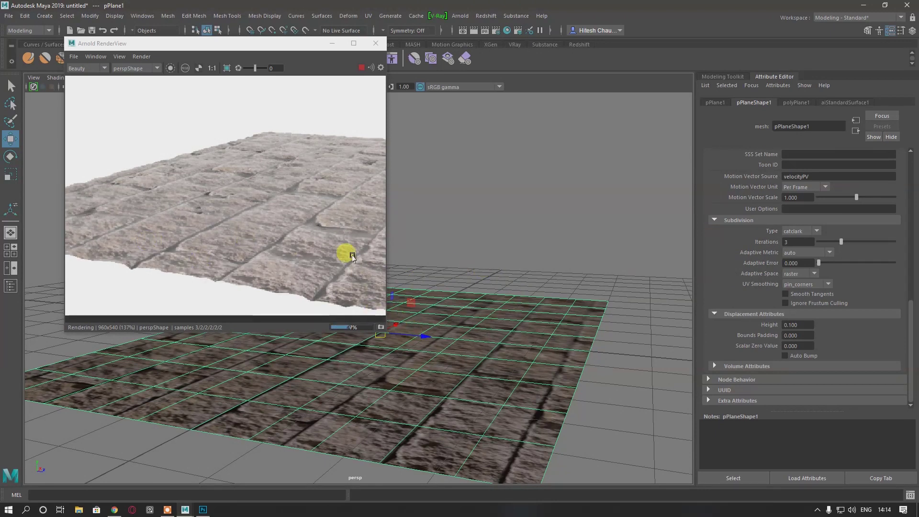
{"action": "left_click_drag", "start_coordinate": [442, 335], "coordinate": [506, 325], "text": "alt"}
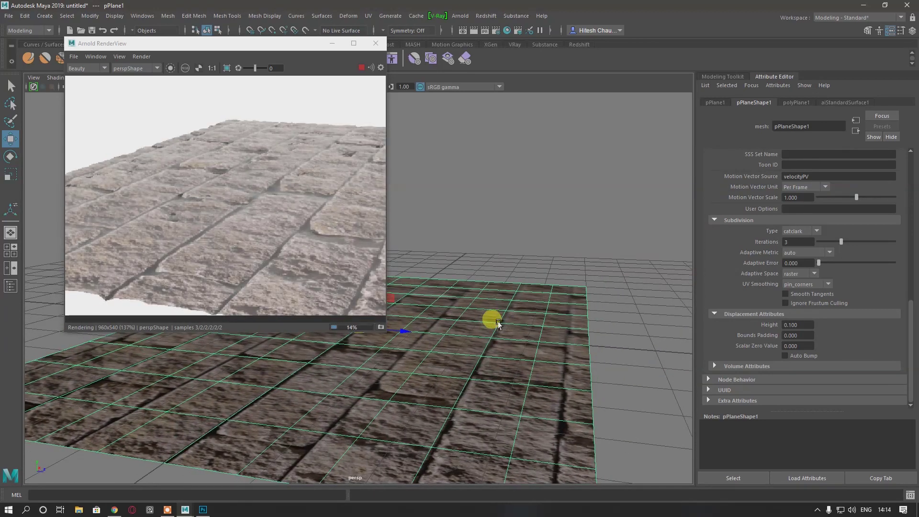
Raise the stone displacement height to 0.25 and re-render
{"action": "double_click", "coordinate": [798, 324]}
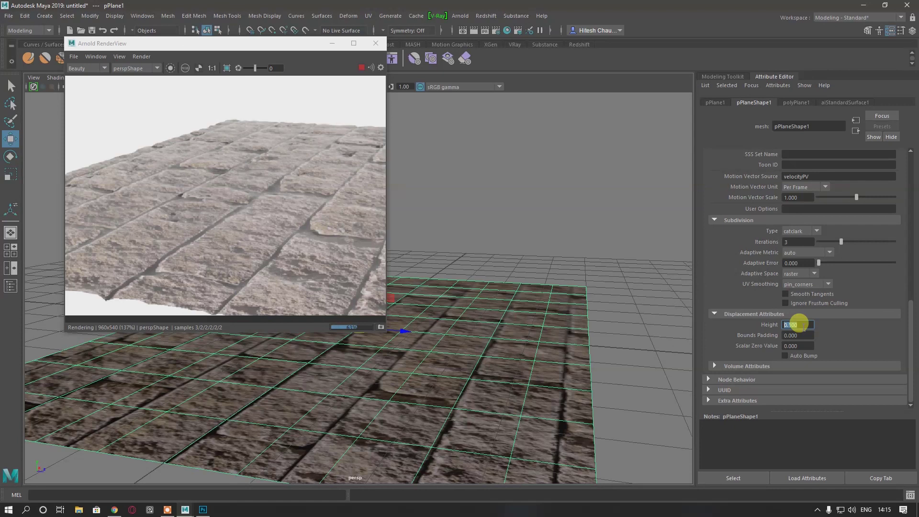
{"action": "type", "text": "0.25"}
{"action": "key", "text": "Return"}
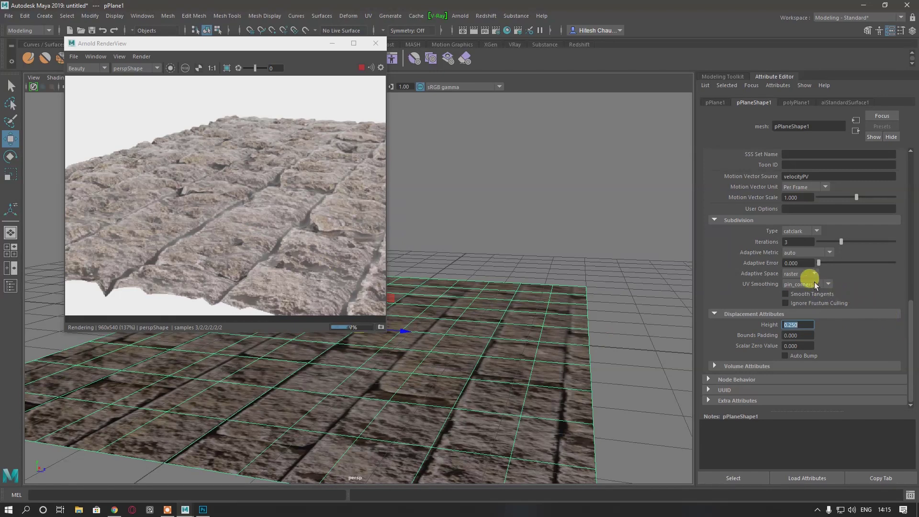
{"action": "left_click", "coordinate": [805, 252]}
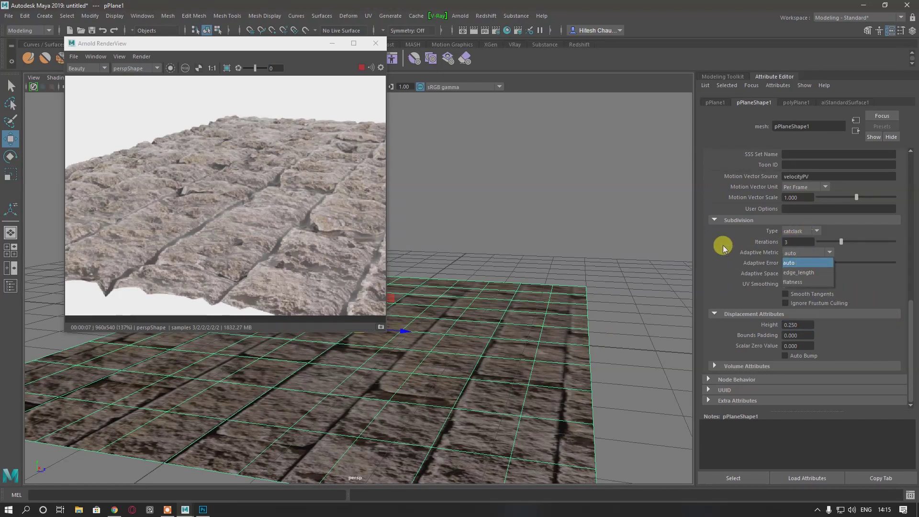
{"action": "left_click", "coordinate": [360, 68]}
Test linear subdivision, then return to catclark with 5 iterations
{"action": "left_click", "coordinate": [804, 231]}
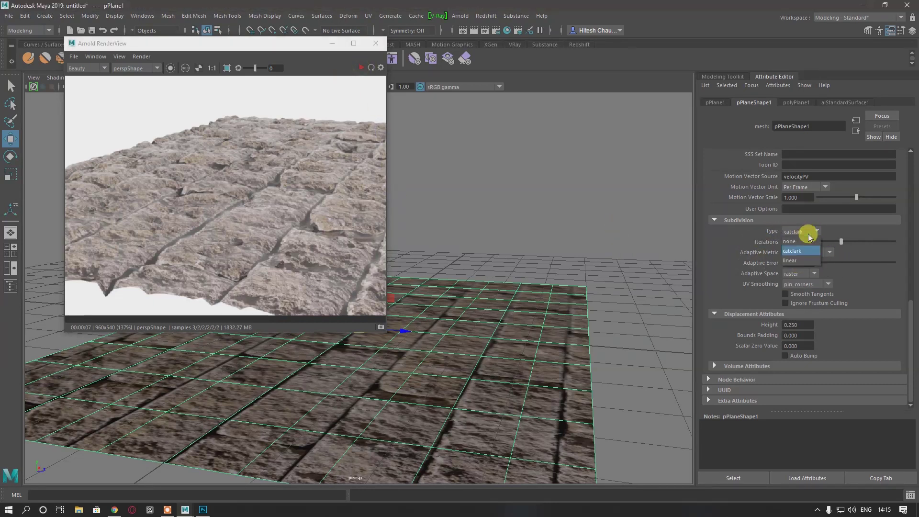
{"action": "left_click", "coordinate": [803, 261]}
{"action": "left_click", "coordinate": [359, 71]}
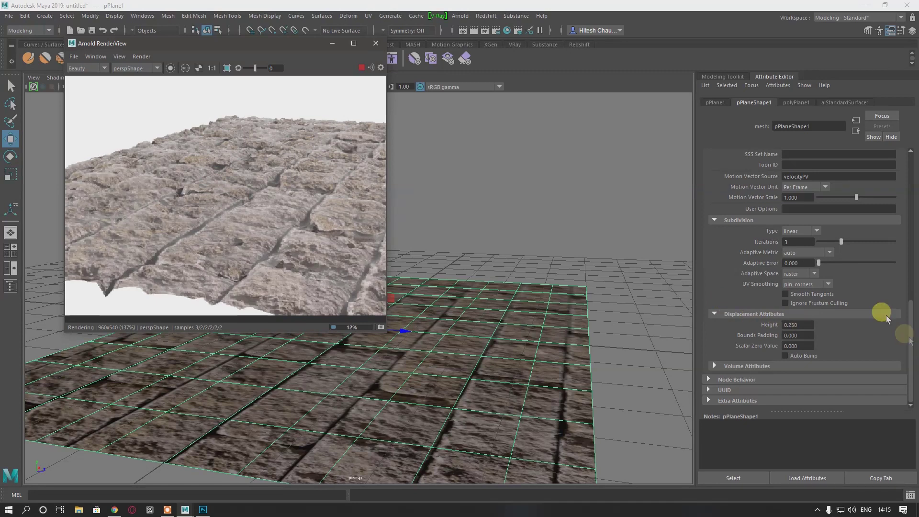
{"action": "left_click", "coordinate": [801, 231]}
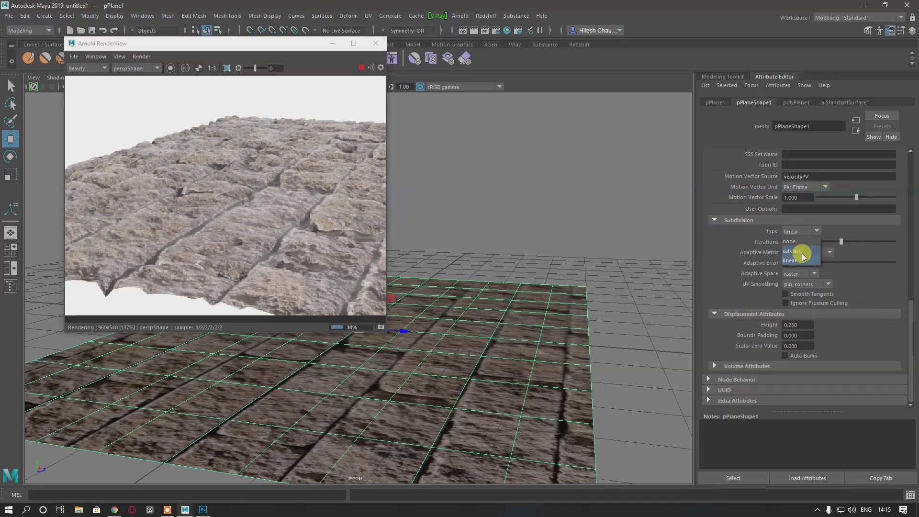
{"action": "left_click", "coordinate": [802, 251]}
{"action": "left_click_drag", "start_coordinate": [841, 241], "coordinate": [857, 242]}
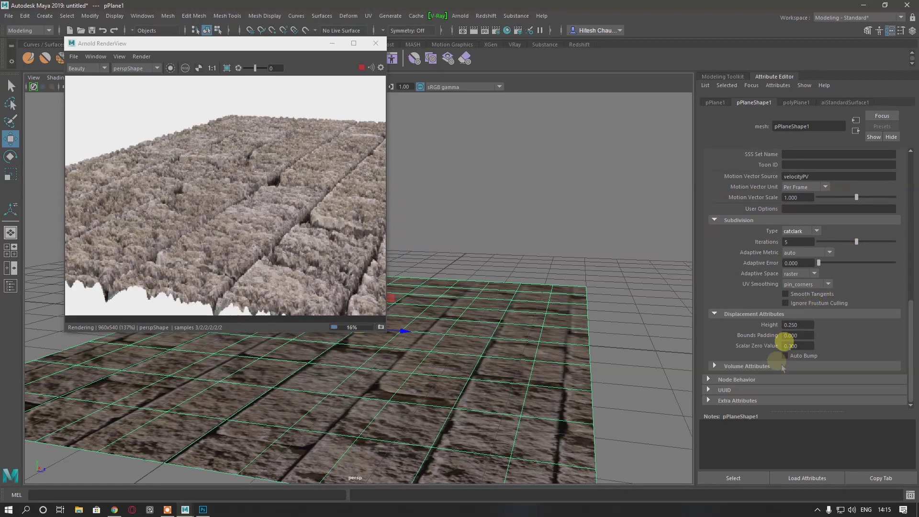
Lower the displacement height to 0.1, then settle on 0.070
{"action": "double_click", "coordinate": [798, 324]}
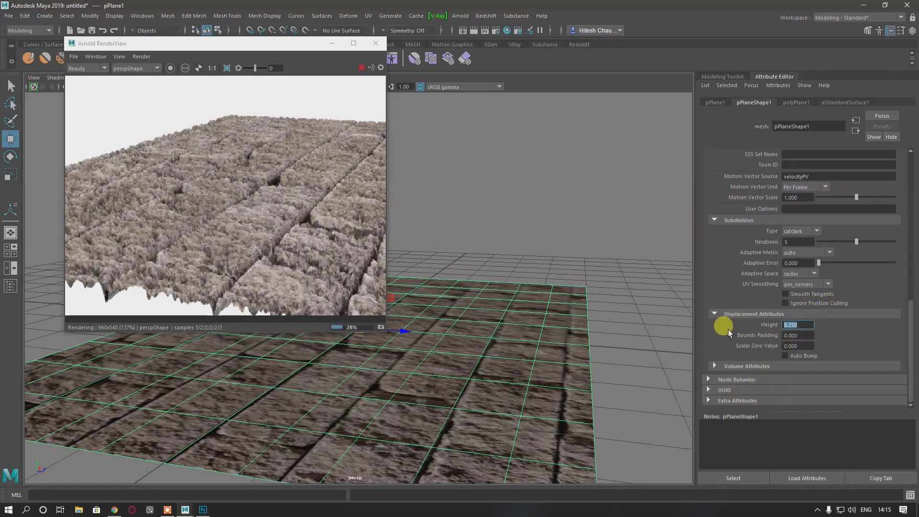
{"action": "type", "text": "0.1"}
{"action": "key", "text": "Return"}
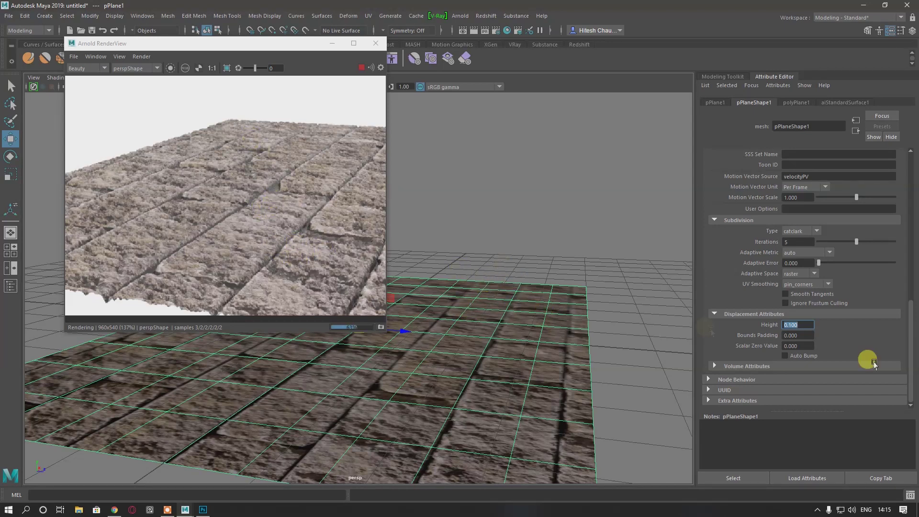
{"action": "left_click", "coordinate": [795, 325]}
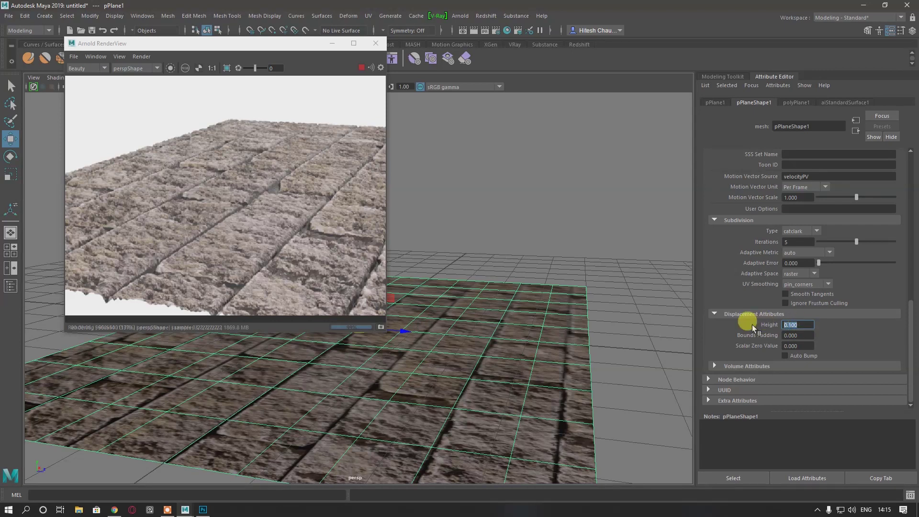
{"action": "type", "text": "0.070"}
{"action": "key", "text": "Return"}
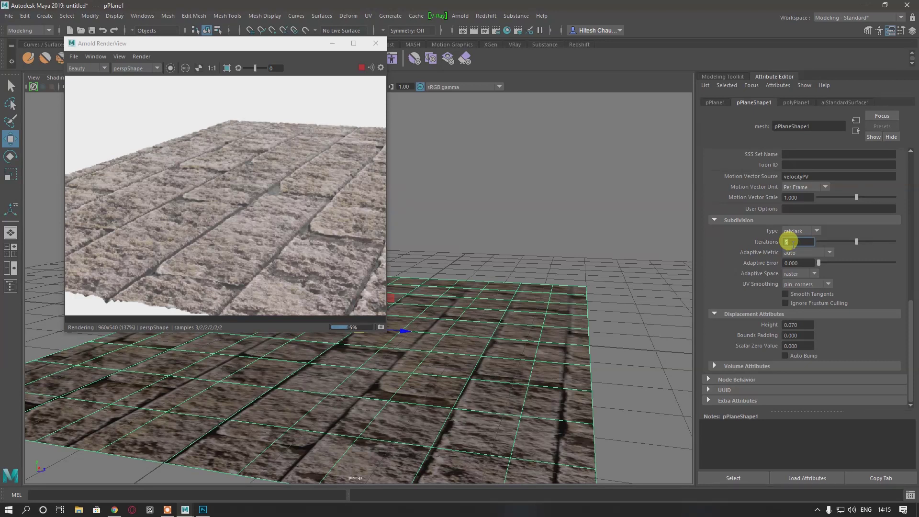
Set subdivision iterations to 3 and inspect the plane from steep and grazing angles
{"action": "left_click", "coordinate": [789, 242]}
{"action": "type", "text": "3"}
{"action": "key", "text": "Return"}
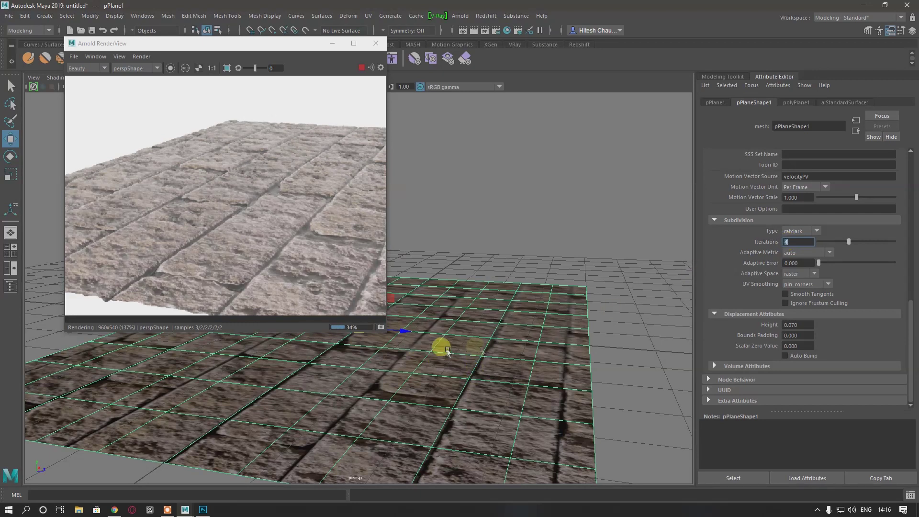
{"action": "left_click_drag", "start_coordinate": [448, 326], "coordinate": [406, 291], "text": "alt"}
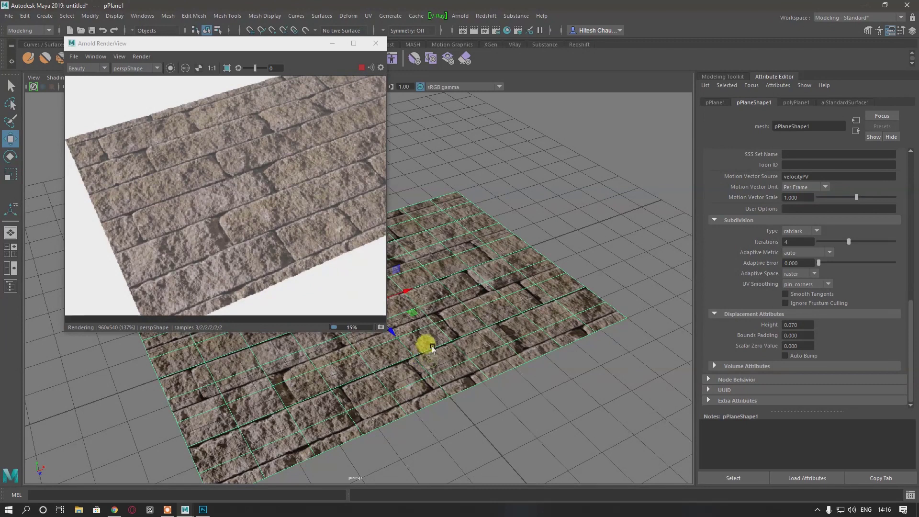
{"action": "left_click_drag", "start_coordinate": [437, 341], "coordinate": [501, 334], "text": "alt"}
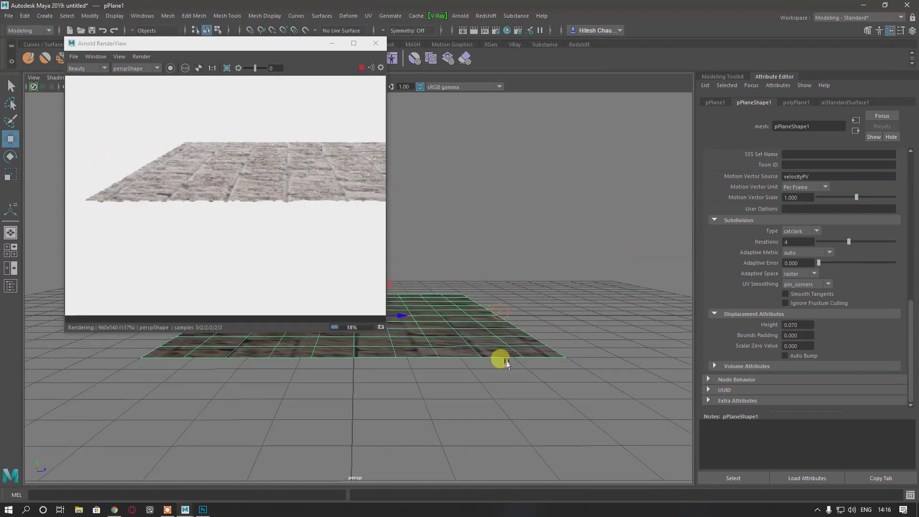
{"action": "scroll", "coordinate": [567, 365], "scroll_direction": "up", "scroll_amount": 2}
Try displacement heights 0.75 and 0.075, then set it to 0.1
{"action": "left_click", "coordinate": [791, 325]}
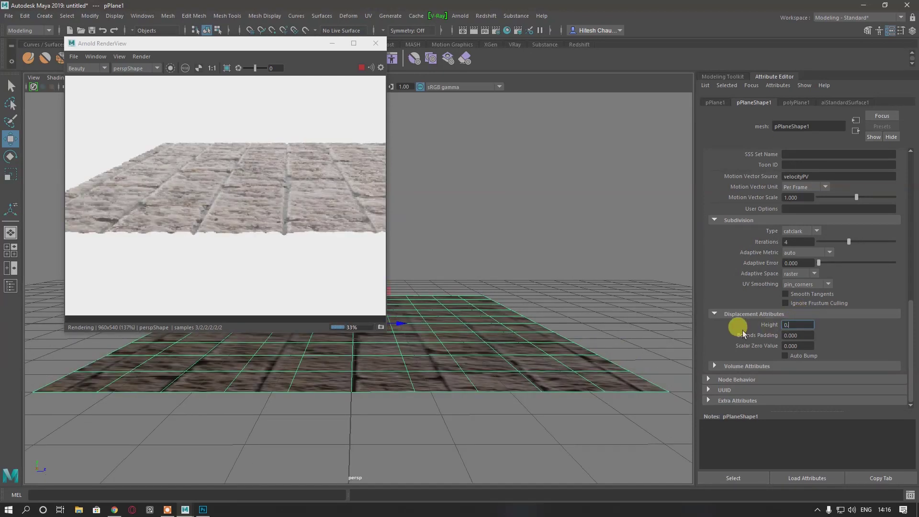
{"action": "type", "text": "0.75"}
{"action": "key", "text": "Return"}
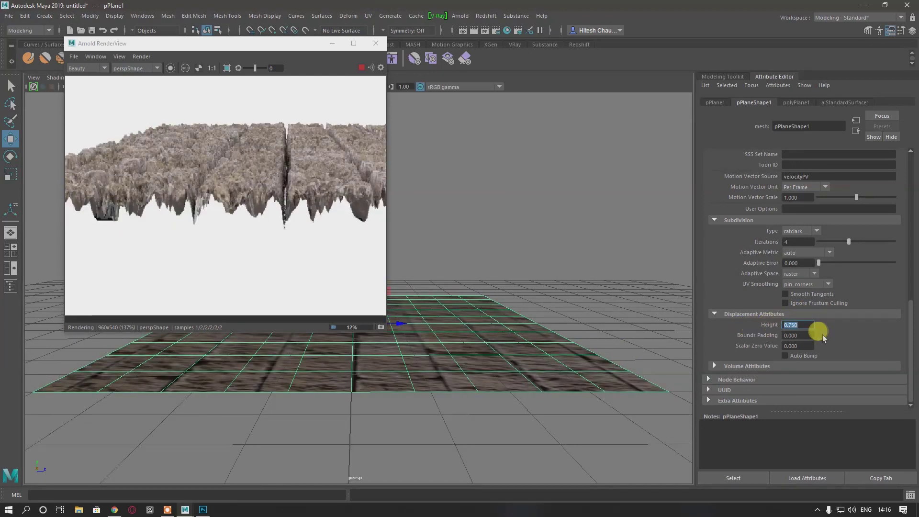
{"action": "type", "text": "0.075"}
{"action": "key", "text": "Return"}
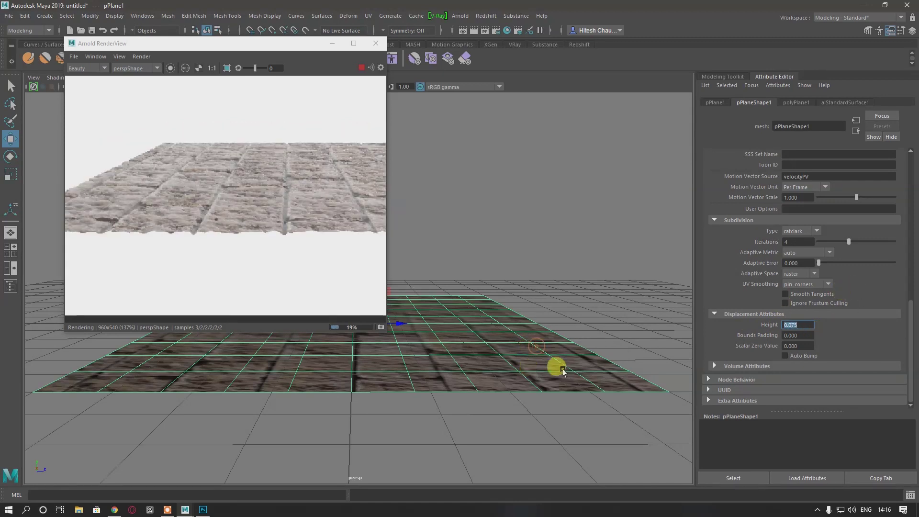
{"action": "scroll", "coordinate": [529, 369], "scroll_direction": "up", "scroll_amount": 2}
{"action": "left_click", "coordinate": [799, 319]}
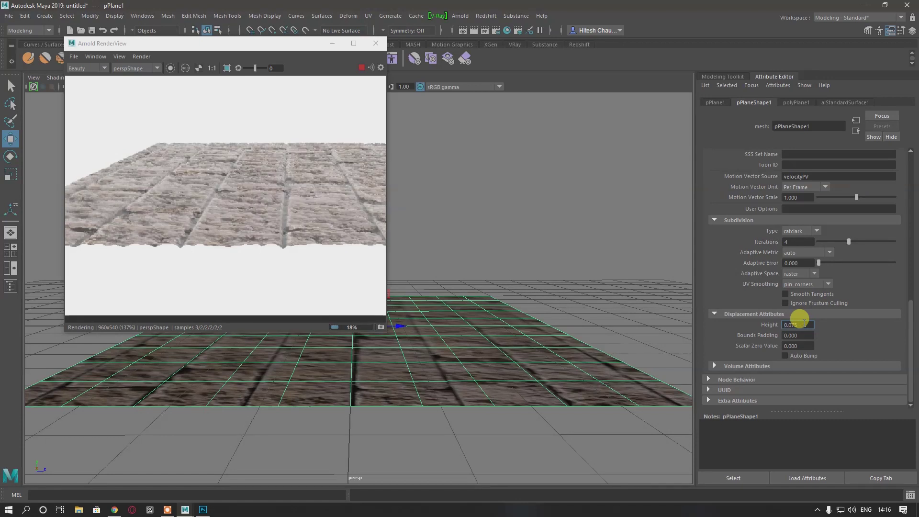
{"action": "type", "text": "0.1"}
{"action": "key", "text": "Return"}
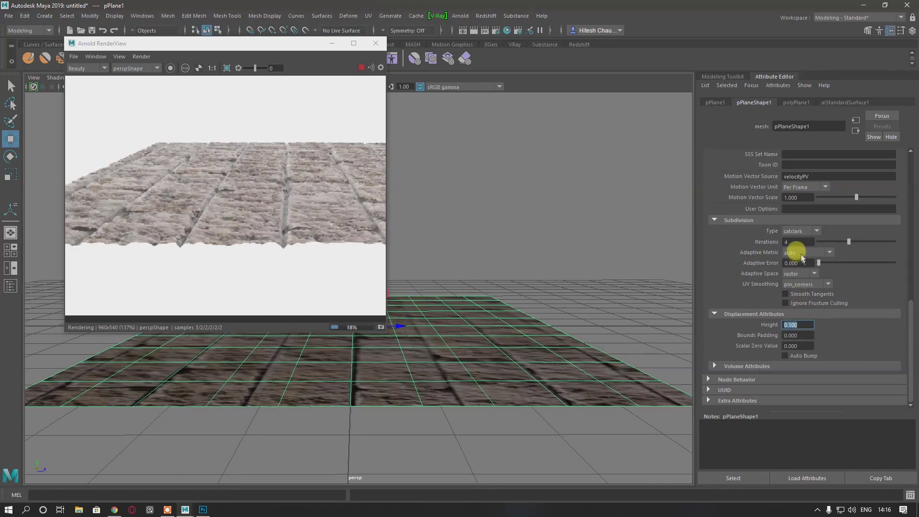
Set subdivision iterations to 5 and drag the adaptive error to about 0.897
{"action": "double_click", "coordinate": [798, 240]}
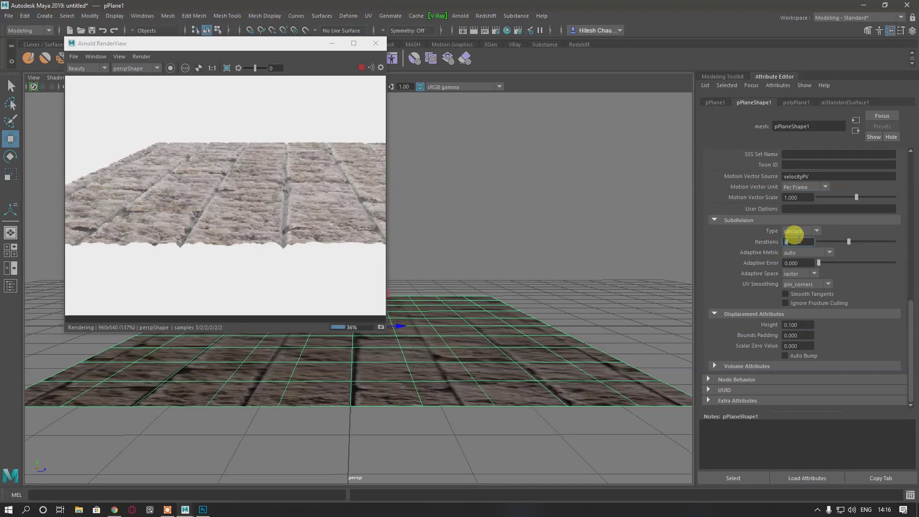
{"action": "type", "text": "5"}
{"action": "key", "text": "Return"}
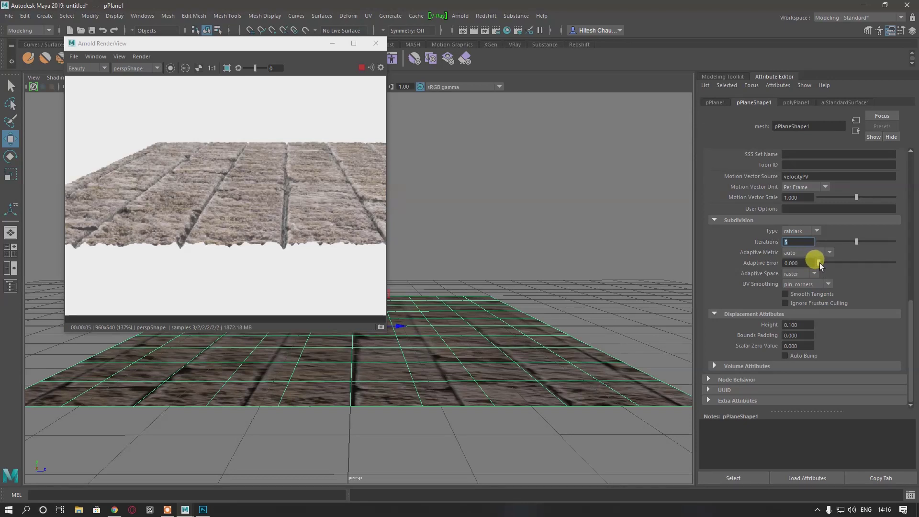
{"action": "mouse_move", "coordinate": [818, 263]}
{"action": "left_mouse_down"}
{"action": "mouse_move", "coordinate": [866, 268]}
{"action": "mouse_move", "coordinate": [812, 272]}
{"action": "left_mouse_up"}
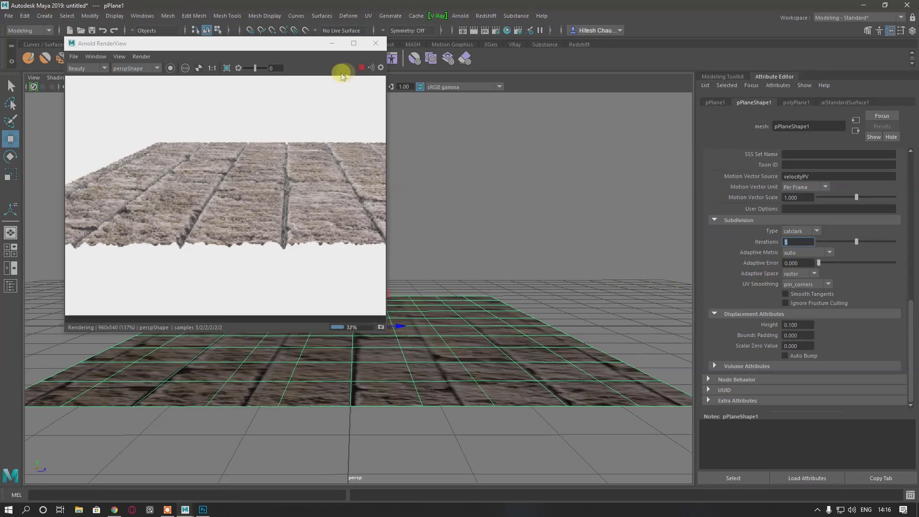
Close Arnold RenderView and select the displaced brick plane
{"action": "left_click", "coordinate": [376, 43]}
{"action": "left_click_drag", "start_coordinate": [455, 381], "coordinate": [260, 340], "text": "alt"}
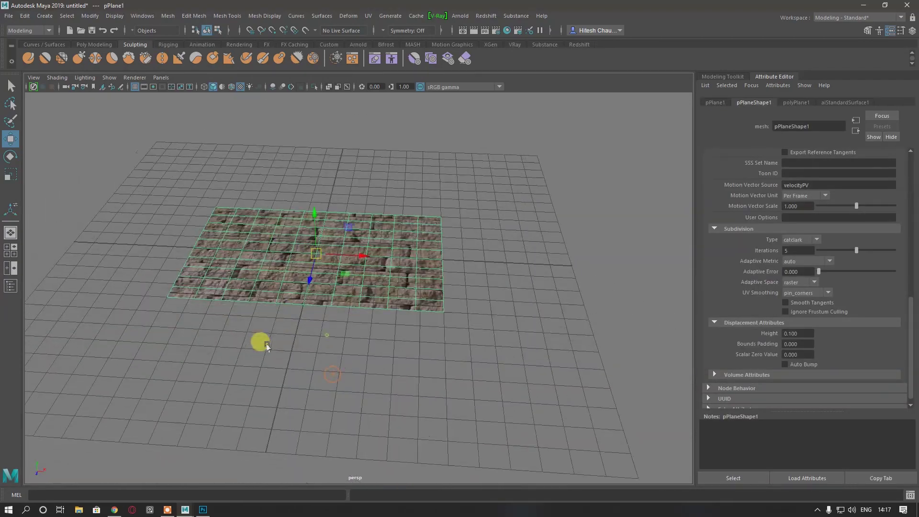
{"action": "left_click_drag", "start_coordinate": [355, 263], "coordinate": [248, 260], "text": "alt"}
{"action": "left_click", "coordinate": [318, 322]}
{"action": "left_click_drag", "start_coordinate": [318, 323], "coordinate": [246, 303], "text": "alt"}
{"action": "left_click", "coordinate": [294, 293]}
{"action": "left_click_drag", "start_coordinate": [320, 316], "coordinate": [335, 311], "text": "alt"}
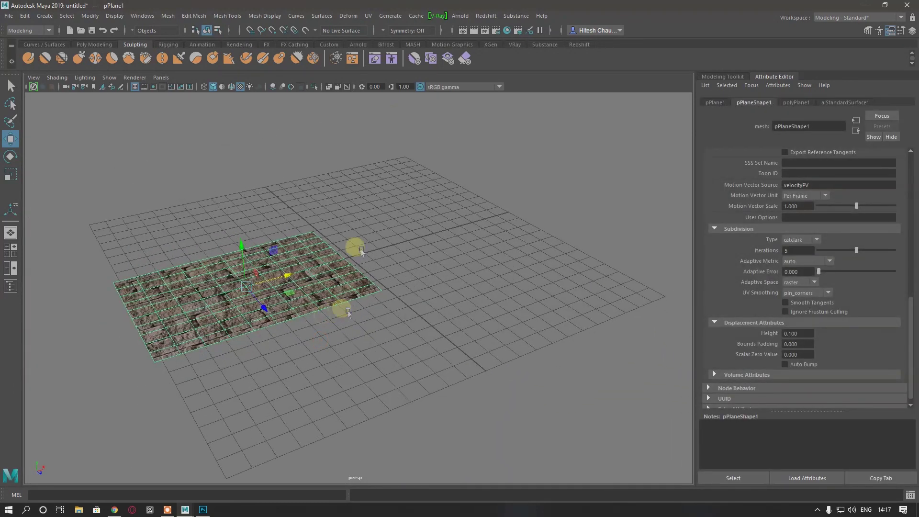
Bake the selected plane to an OBJ named HighPoly Displacement Mesh via Arnold Bake Selected Geometry
{"action": "left_click", "coordinate": [460, 16]}
{"action": "mouse_move", "coordinate": [486, 114]}
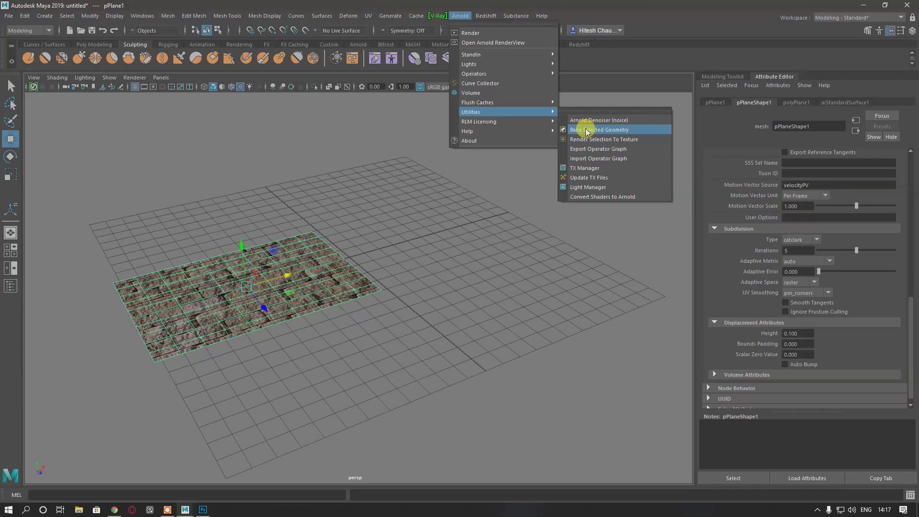
{"action": "left_click", "coordinate": [637, 131]}
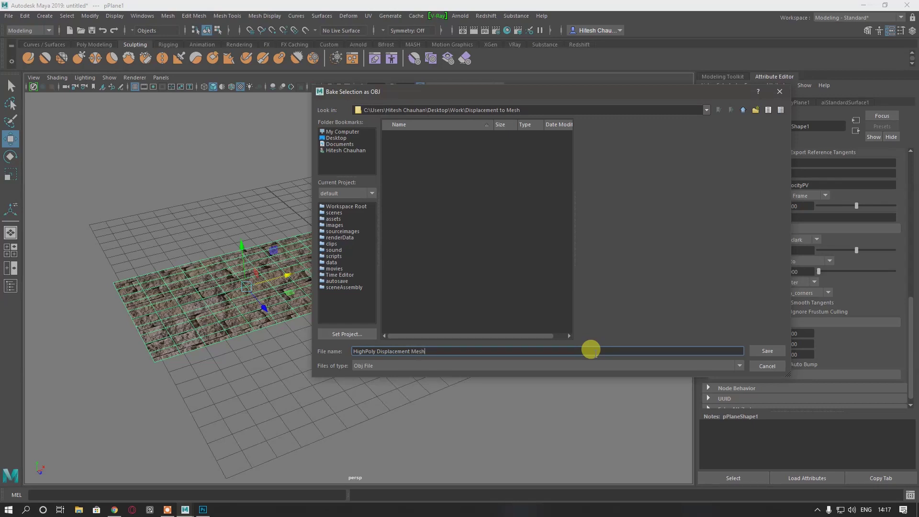
{"action": "key", "text": "Return"}
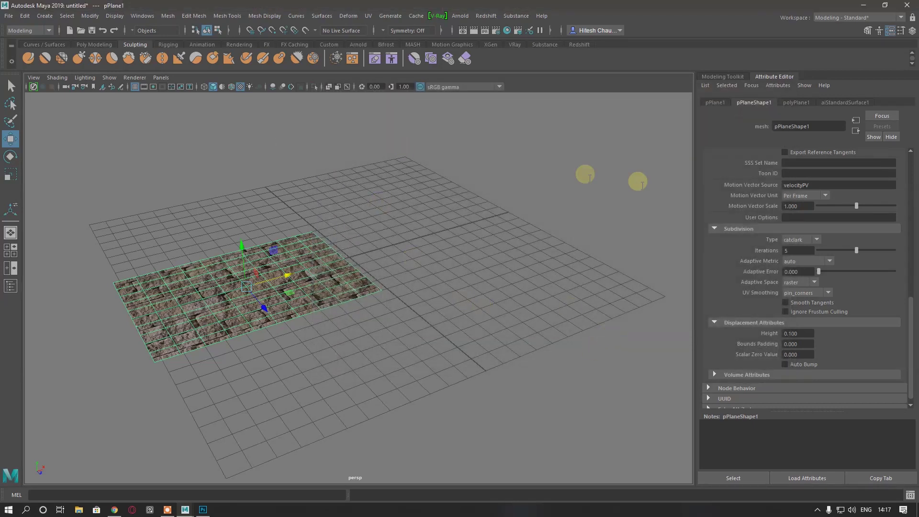
Import HighPoly Displacement Mesh.obj into the scene
{"action": "left_click", "coordinate": [465, 275]}
{"action": "left_click_drag", "start_coordinate": [471, 277], "coordinate": [335, 307], "text": "alt"}
{"action": "left_click", "coordinate": [9, 16]}
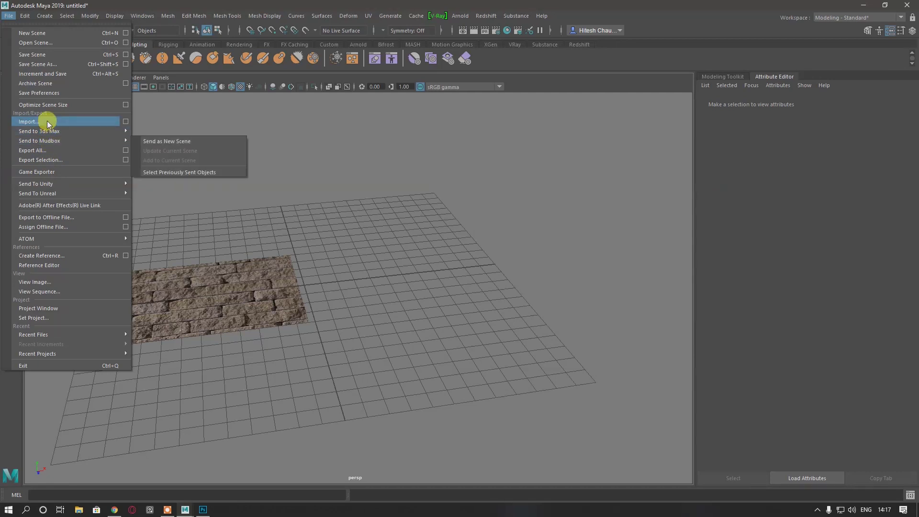
{"action": "left_click", "coordinate": [47, 121]}
{"action": "left_click", "coordinate": [402, 166]}
{"action": "double_click", "coordinate": [402, 166]}
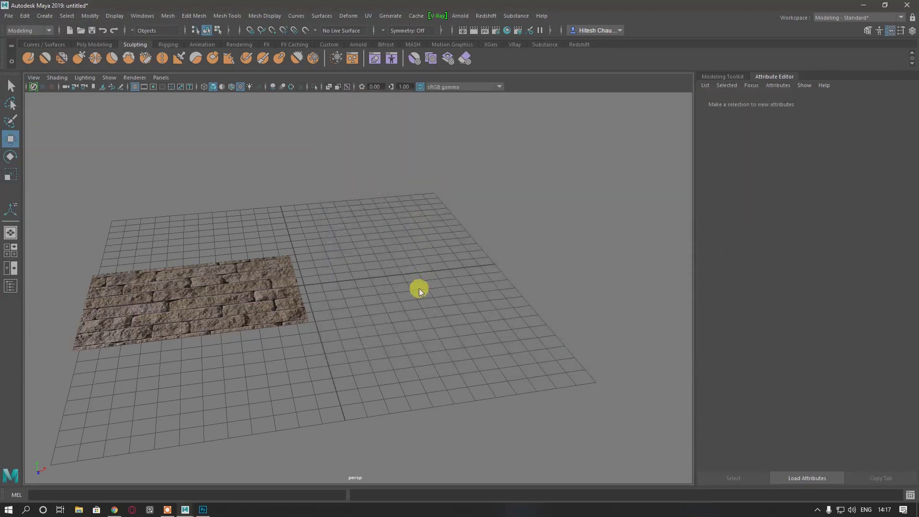
Move the imported mesh to the right, uncovering the original stone plane
{"action": "left_click", "coordinate": [268, 274]}
{"action": "left_click_drag", "start_coordinate": [351, 282], "coordinate": [525, 269]}
{"action": "left_click_drag", "start_coordinate": [433, 289], "coordinate": [386, 326], "text": "alt"}
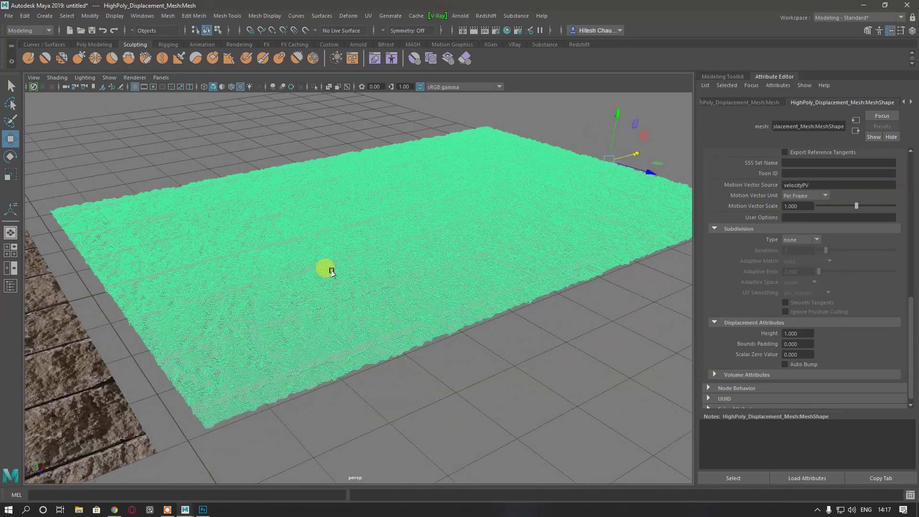
{"action": "left_click_drag", "start_coordinate": [427, 383], "coordinate": [434, 382], "text": "alt"}
{"action": "left_click", "coordinate": [435, 381]}
Select the high-poly plane and bring up Assign New Material
{"action": "left_click", "coordinate": [393, 312]}
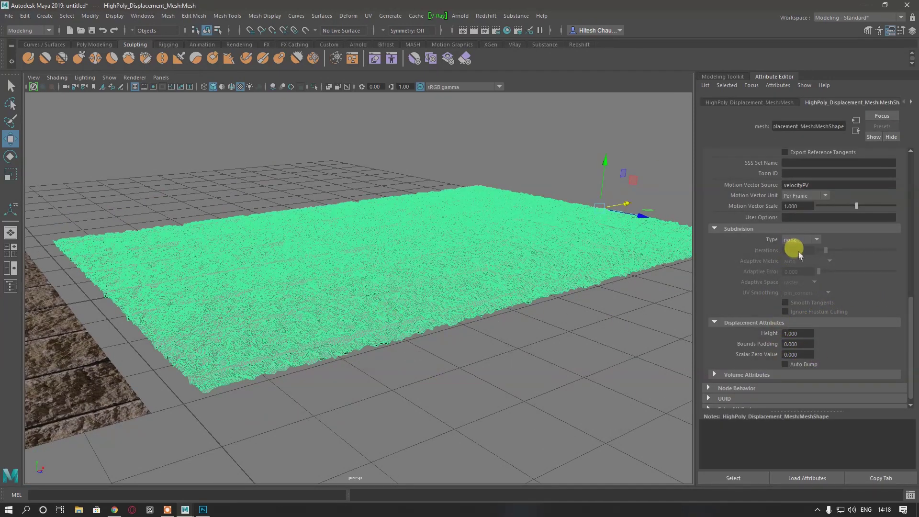
{"action": "left_click_drag", "start_coordinate": [462, 338], "coordinate": [375, 215], "text": "alt"}
{"action": "left_click", "coordinate": [439, 345]}
{"action": "left_click", "coordinate": [398, 247]}
{"action": "right_click_drag", "start_coordinate": [383, 221], "coordinate": [396, 465]}
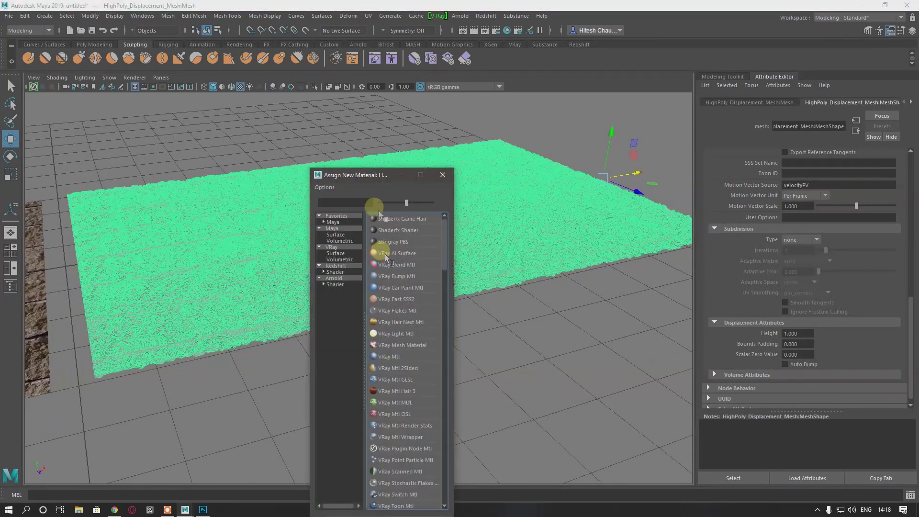
Assign an aiStandardSurface material with Base weight 1
{"action": "left_click", "coordinate": [343, 280]}
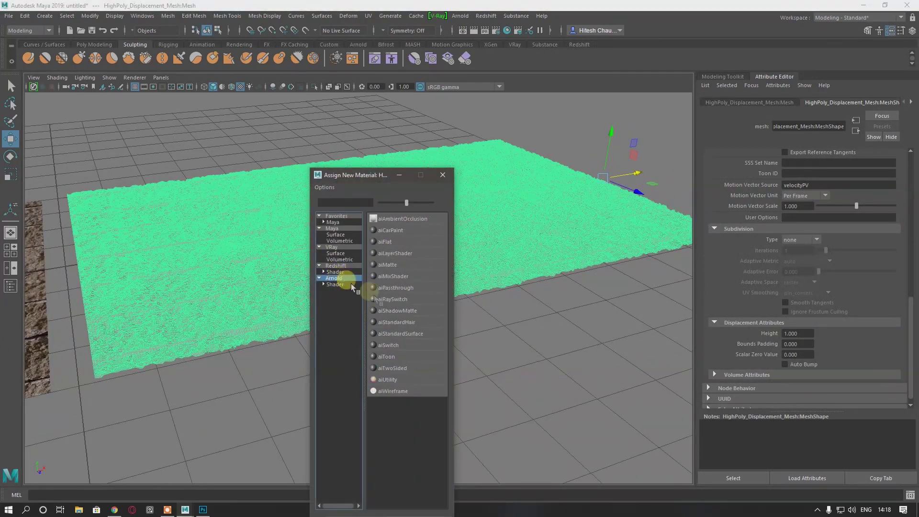
{"action": "left_click", "coordinate": [410, 333]}
{"action": "left_click_drag", "start_coordinate": [876, 215], "coordinate": [903, 216]}
Connect a file texture loading Diffuse.jpg to the material's base colour
{"action": "left_click", "coordinate": [896, 224]}
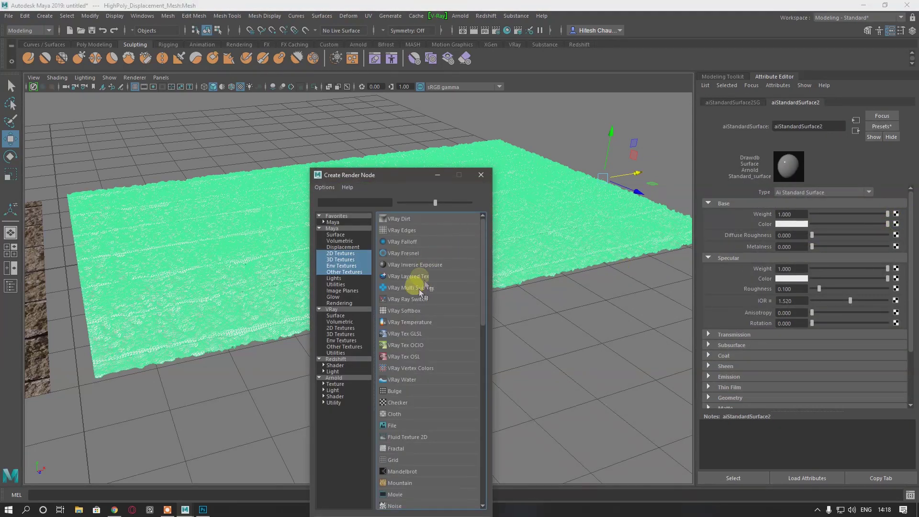
{"action": "left_click", "coordinate": [396, 426]}
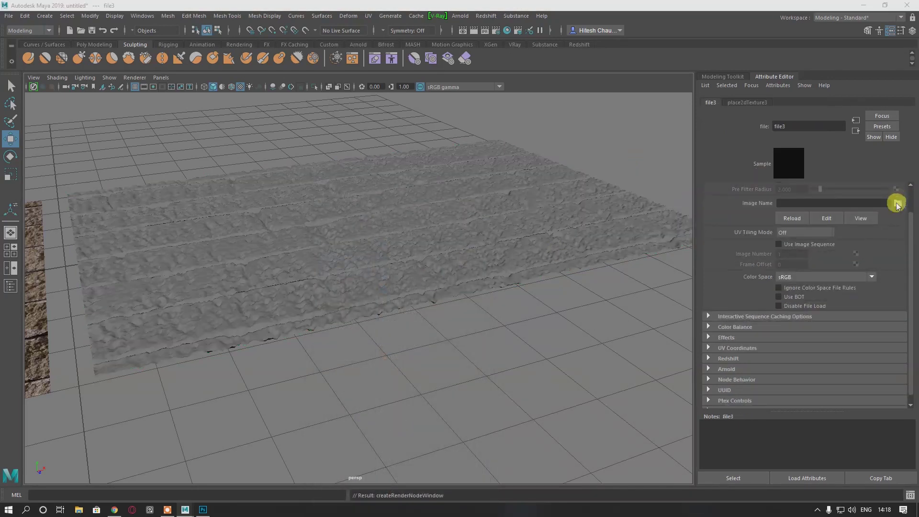
{"action": "left_click", "coordinate": [897, 203]}
{"action": "left_click", "coordinate": [402, 135]}
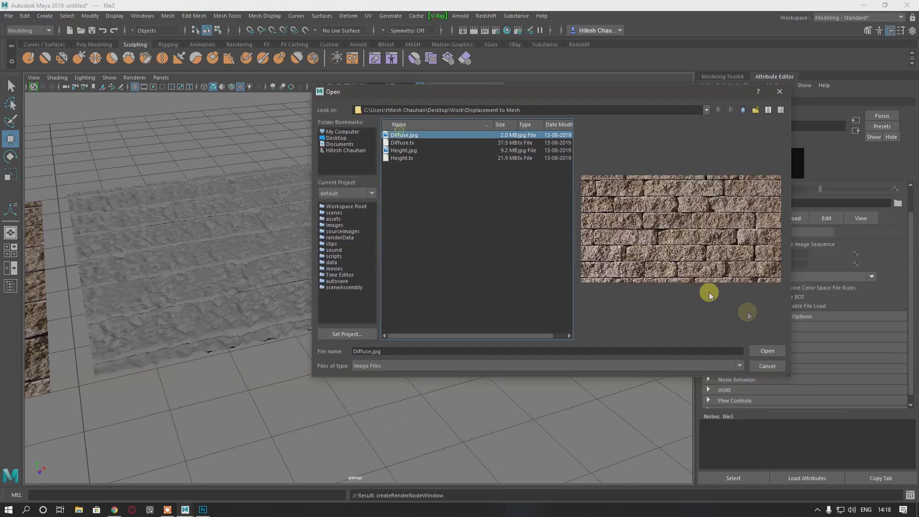
{"action": "left_click", "coordinate": [768, 351]}
{"action": "left_click_drag", "start_coordinate": [454, 347], "coordinate": [335, 176], "text": "alt"}
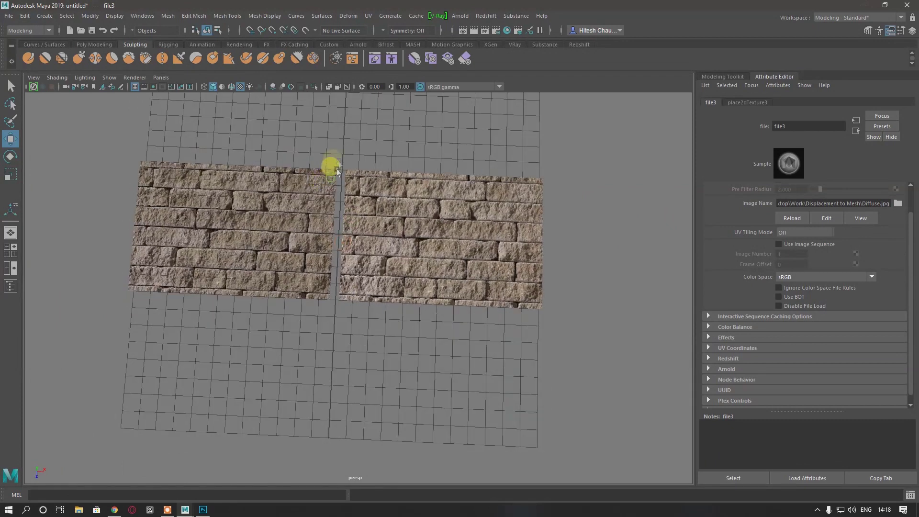
{"action": "key", "text": "space"}
Switch to front view and back to perspective, then hide the viewport grid
{"action": "left_click_drag", "start_coordinate": [396, 143], "coordinate": [396, 199]}
{"action": "key", "text": "space"}
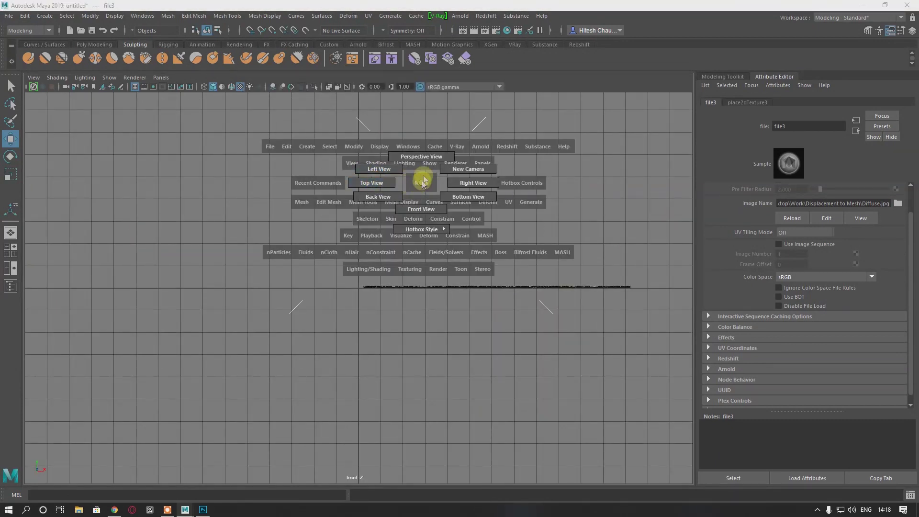
{"action": "left_click_drag", "start_coordinate": [421, 184], "coordinate": [422, 156]}
{"action": "left_click_drag", "start_coordinate": [410, 205], "coordinate": [356, 168], "text": "alt"}
{"action": "left_click", "coordinate": [136, 89]}
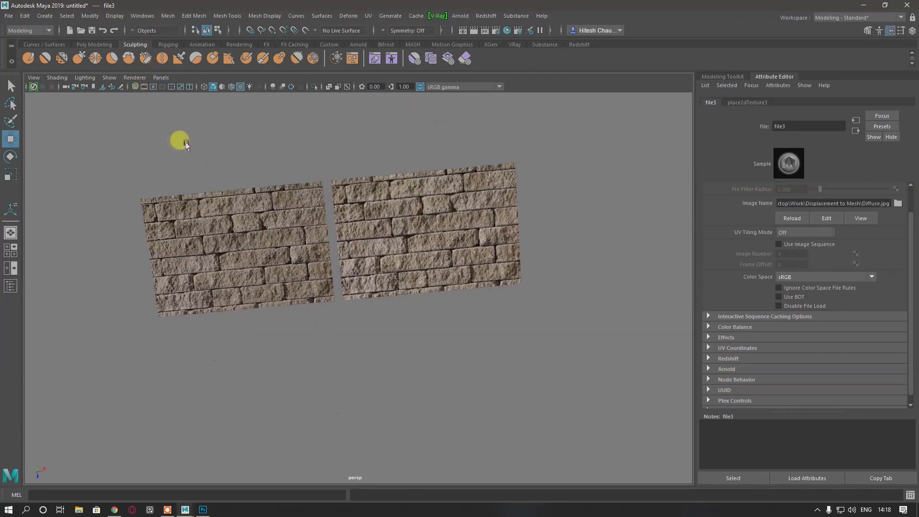
{"action": "left_click", "coordinate": [161, 77]}
Clear the selection and tumble the view so both brick planes face the camera
{"action": "left_click", "coordinate": [267, 158]}
{"action": "left_click_drag", "start_coordinate": [268, 158], "coordinate": [359, 230], "text": "alt"}
{"action": "left_click", "coordinate": [338, 223]}
{"action": "left_click_drag", "start_coordinate": [246, 177], "coordinate": [272, 210], "text": "alt"}
{"action": "left_click", "coordinate": [272, 209]}
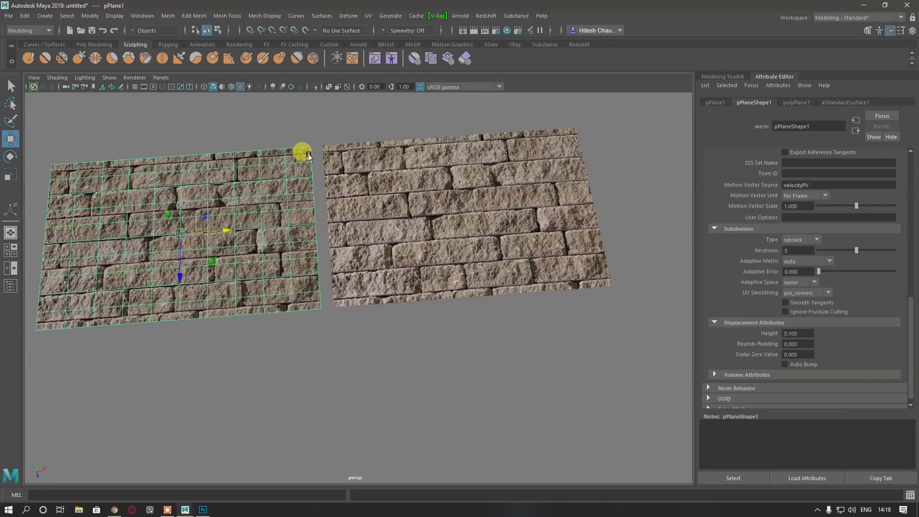
{"action": "left_click", "coordinate": [309, 145]}
{"action": "left_click", "coordinate": [271, 228]}
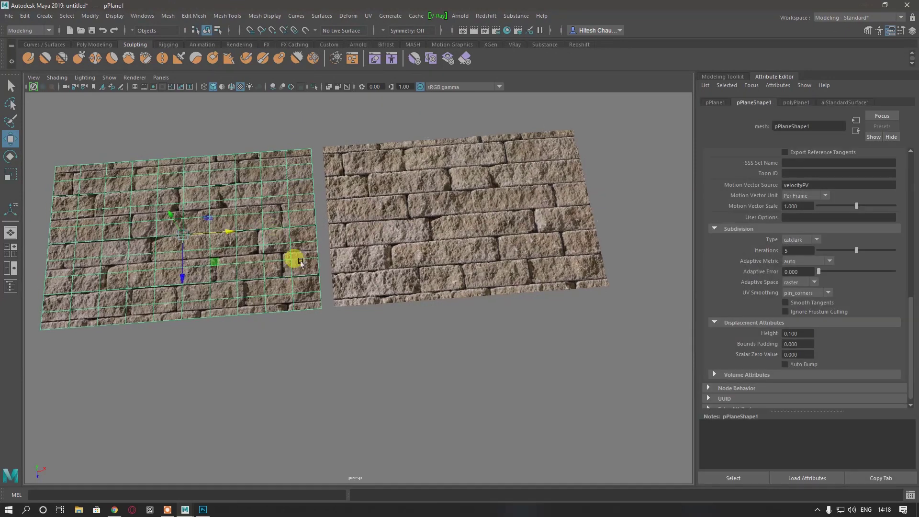
{"action": "right_click_drag", "start_coordinate": [349, 260], "coordinate": [304, 230], "text": "alt"}
{"action": "left_click_drag", "start_coordinate": [304, 230], "coordinate": [326, 230], "text": "alt"}
{"action": "left_click", "coordinate": [318, 174]}
{"action": "left_click_drag", "start_coordinate": [318, 174], "coordinate": [345, 225], "text": "alt"}
{"action": "left_click", "coordinate": [456, 17]}
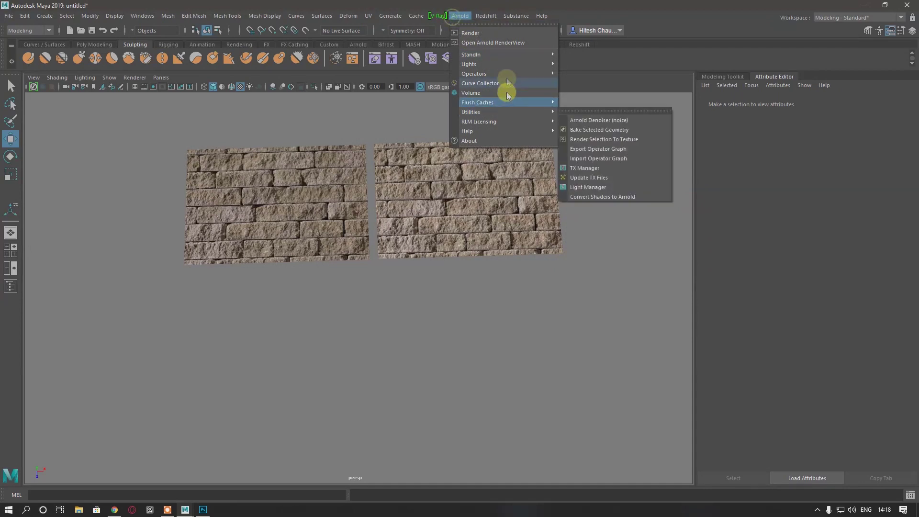
Add an Arnold skydome light using industrial_pipe_and_valve_01_2k.hdr from Downloads as its colour
{"action": "mouse_move", "coordinate": [536, 69]}
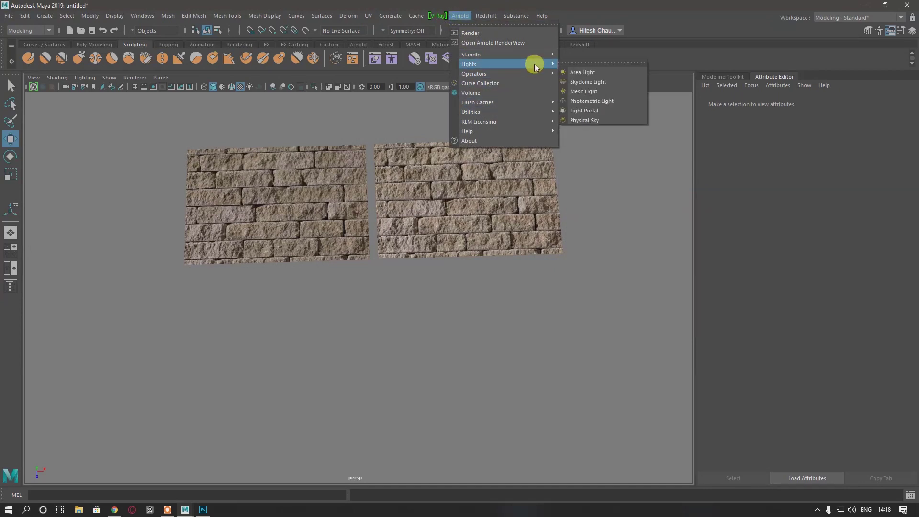
{"action": "left_click", "coordinate": [588, 81]}
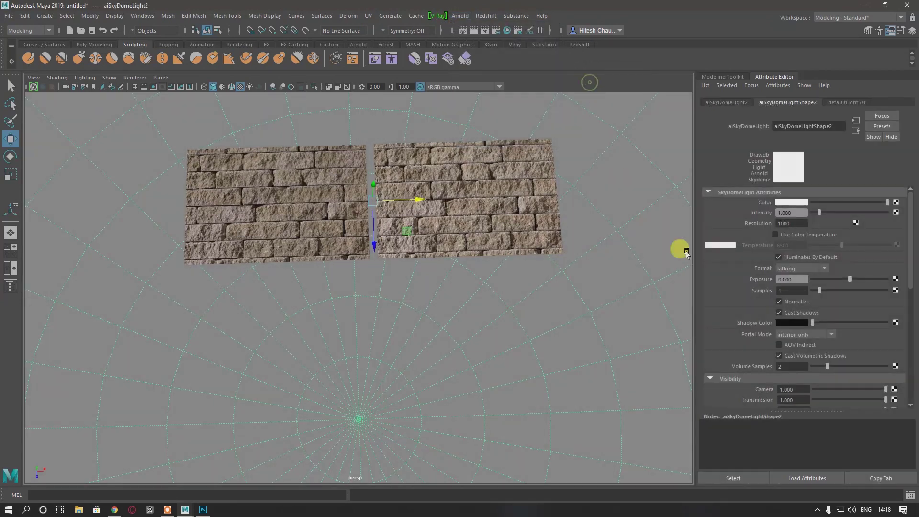
{"action": "left_click", "coordinate": [895, 202]}
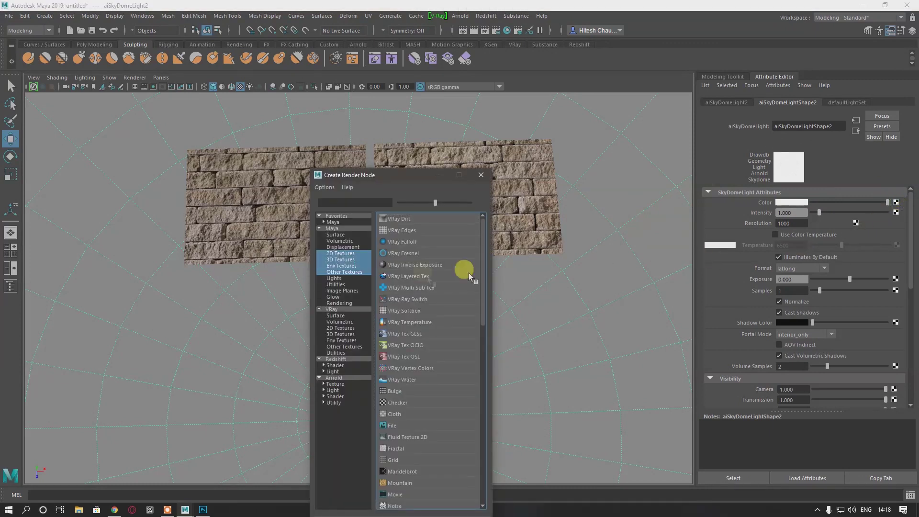
{"action": "left_click", "coordinate": [383, 423]}
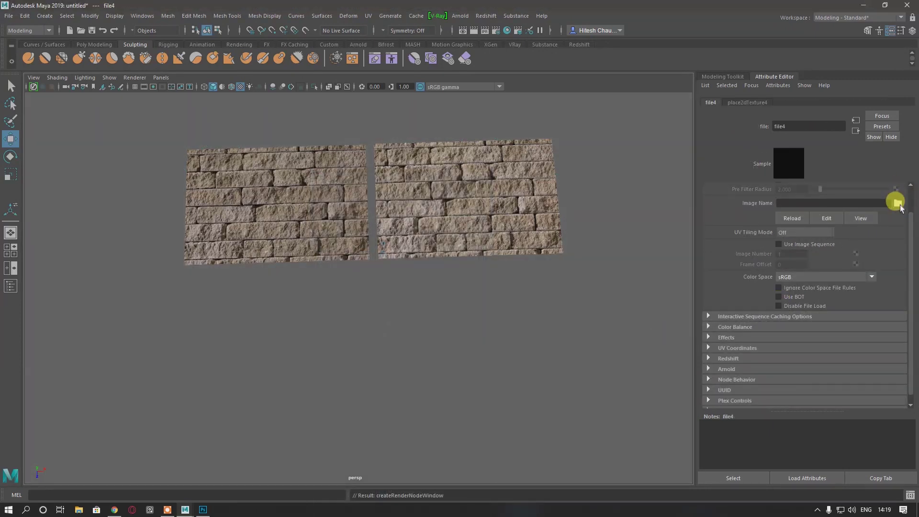
{"action": "left_click", "coordinate": [897, 203]}
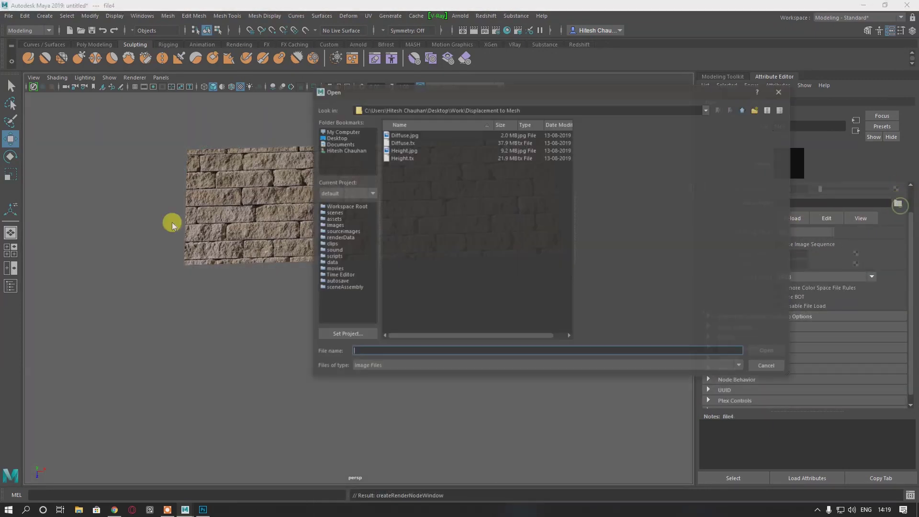
{"action": "left_click", "coordinate": [339, 154]}
{"action": "double_click", "coordinate": [404, 205]}
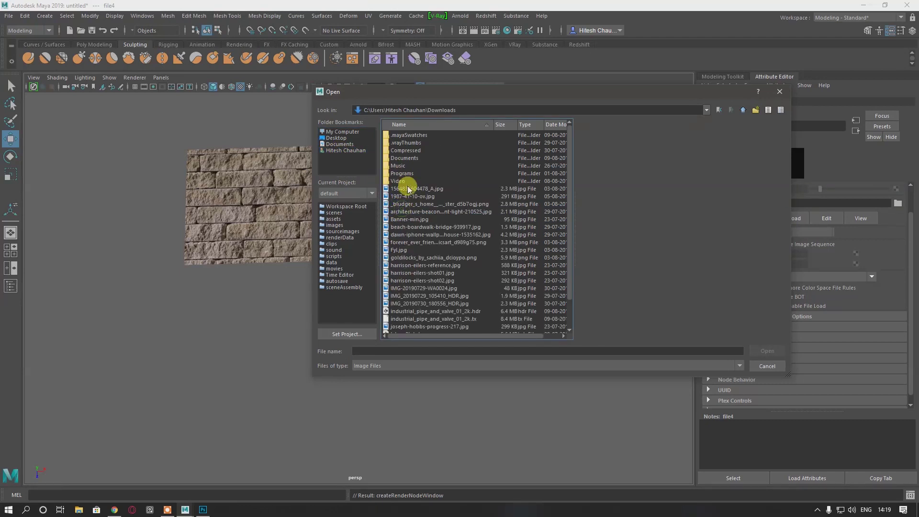
{"action": "scroll", "coordinate": [415, 296], "scroll_direction": "down", "scroll_amount": 1}
{"action": "left_click", "coordinate": [414, 289]}
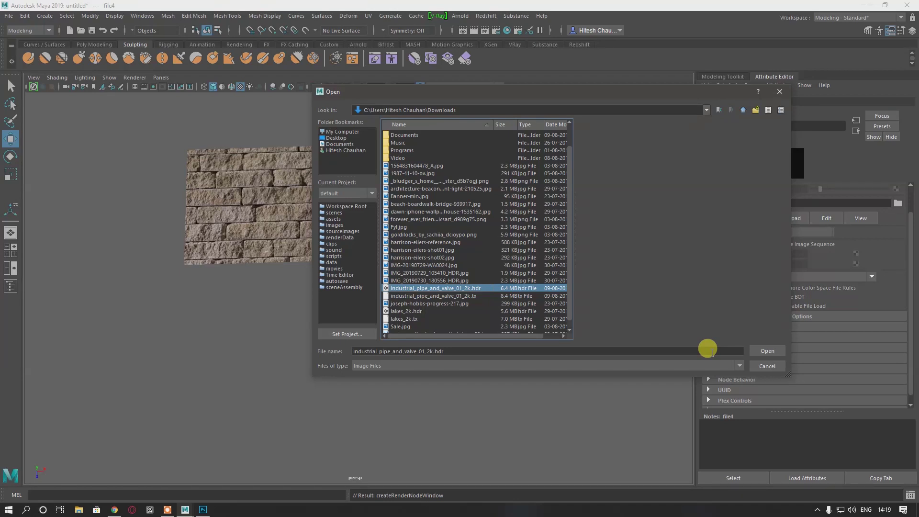
{"action": "left_click", "coordinate": [767, 351]}
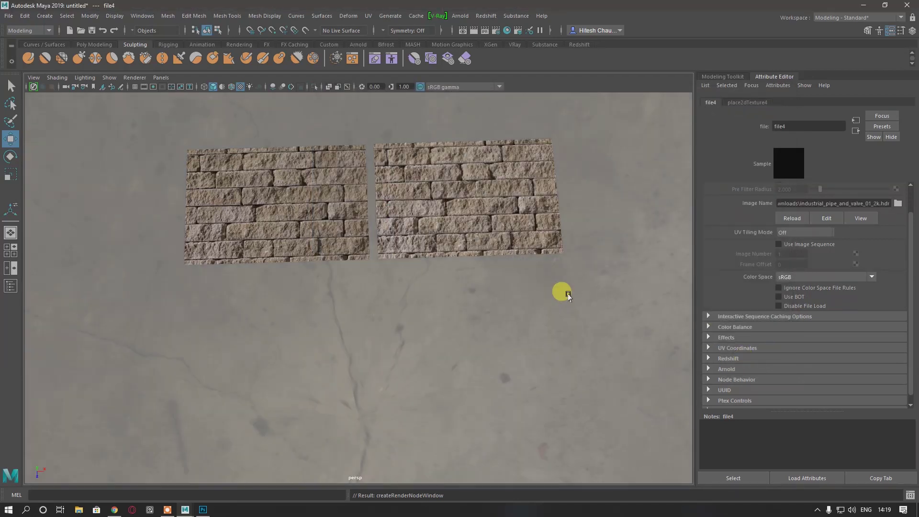
{"action": "left_click_drag", "start_coordinate": [424, 256], "coordinate": [631, 307], "text": "alt"}
Keep the HDR texture's colour space at Raw
{"action": "left_click", "coordinate": [829, 278]}
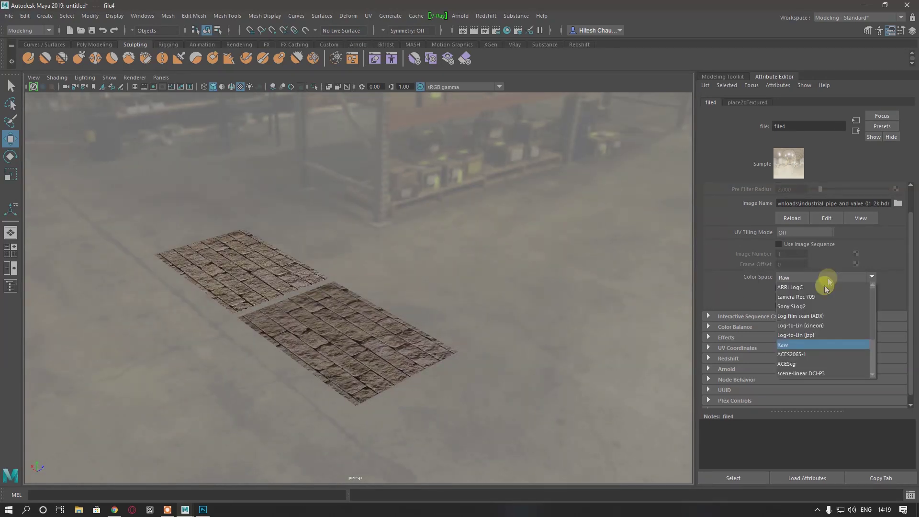
{"action": "left_click", "coordinate": [735, 280]}
{"action": "left_click_drag", "start_coordinate": [406, 312], "coordinate": [312, 314], "text": "alt"}
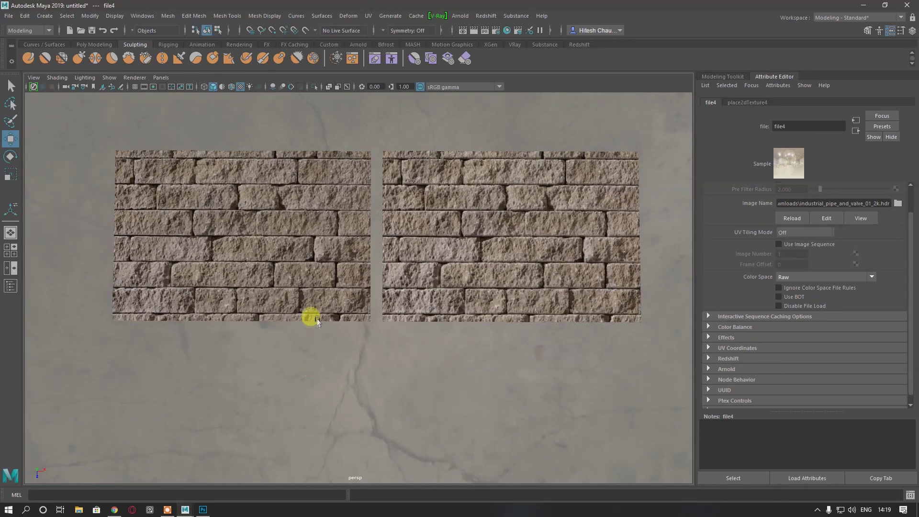
Create a new camera from Create > Cameras > Camera
{"action": "left_click", "coordinate": [35, 18]}
{"action": "left_click", "coordinate": [31, 17]}
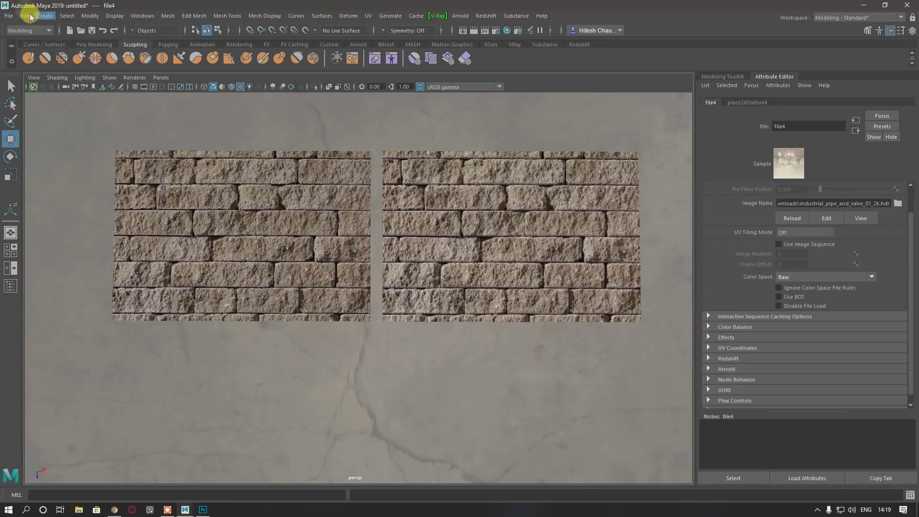
{"action": "left_click", "coordinate": [35, 16]}
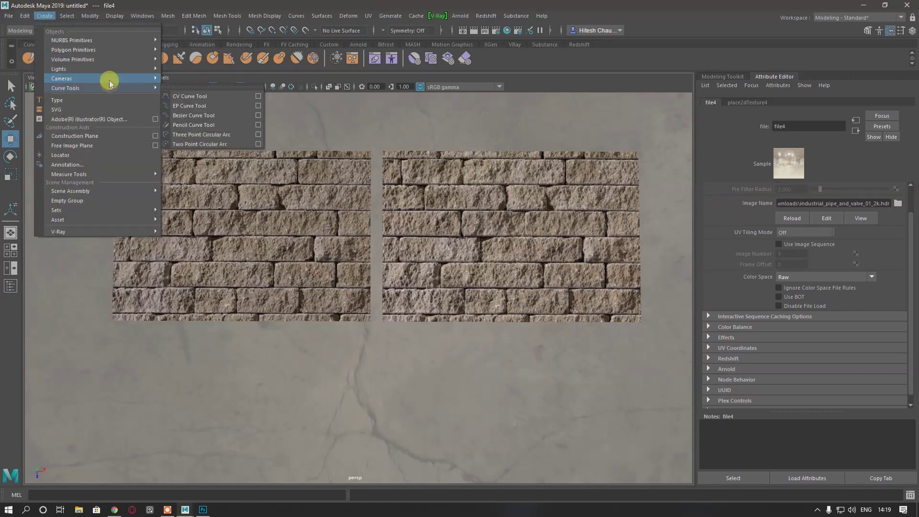
{"action": "mouse_move", "coordinate": [110, 82]}
{"action": "left_click", "coordinate": [182, 87]}
Look through camera1, tilt it toward the brick walls, and open Render Settings
{"action": "left_click", "coordinate": [161, 78]}
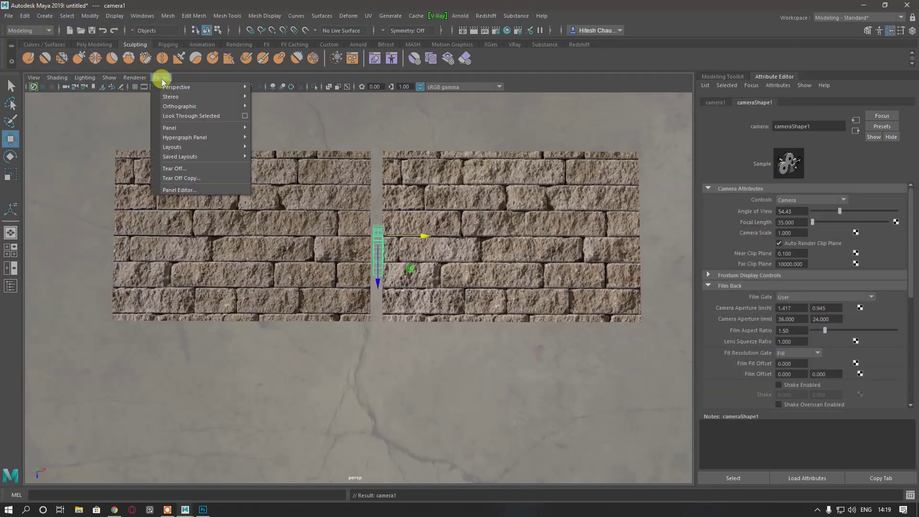
{"action": "left_click", "coordinate": [181, 117]}
{"action": "left_click_drag", "start_coordinate": [427, 338], "coordinate": [405, 158], "text": "alt"}
{"action": "left_click", "coordinate": [485, 31]}
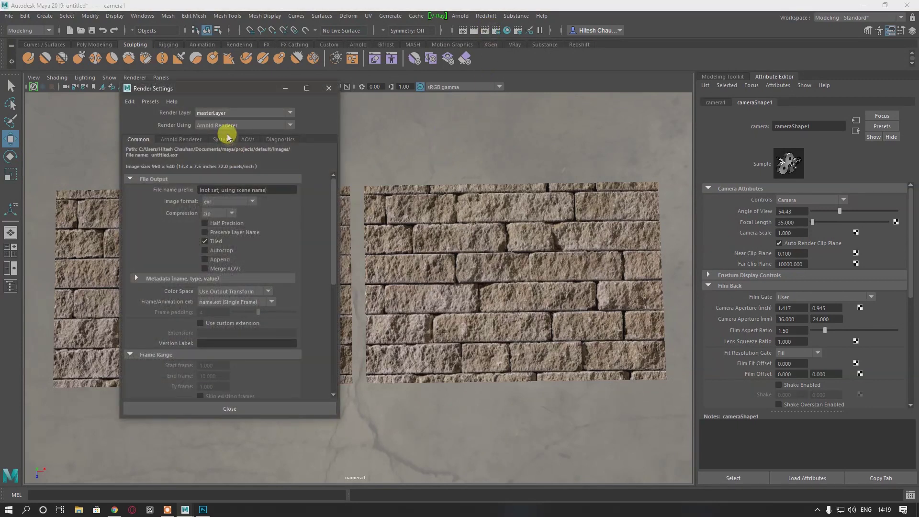
Set the image size preset to HD_1080 (1920×1080)
{"action": "scroll", "coordinate": [195, 267], "scroll_direction": "down", "scroll_amount": 7}
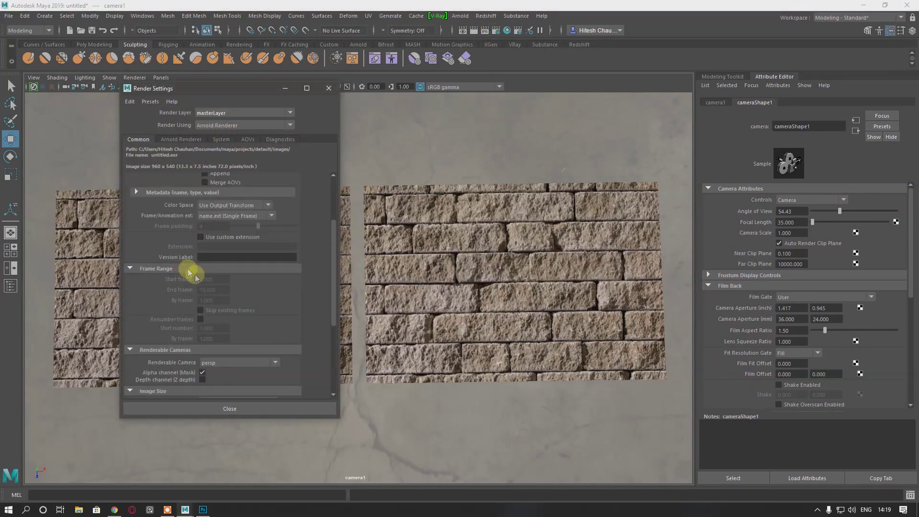
{"action": "left_click", "coordinate": [242, 288]}
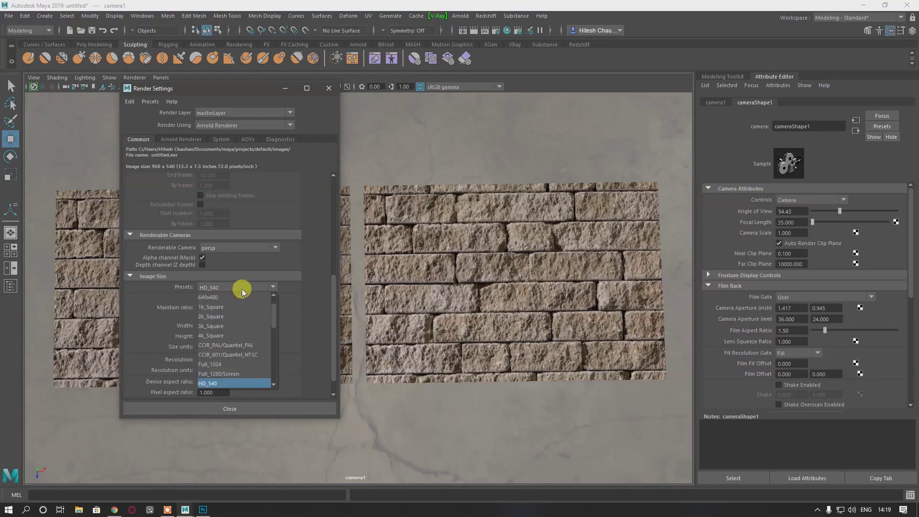
{"action": "scroll", "coordinate": [227, 352], "scroll_direction": "down", "scroll_amount": 3}
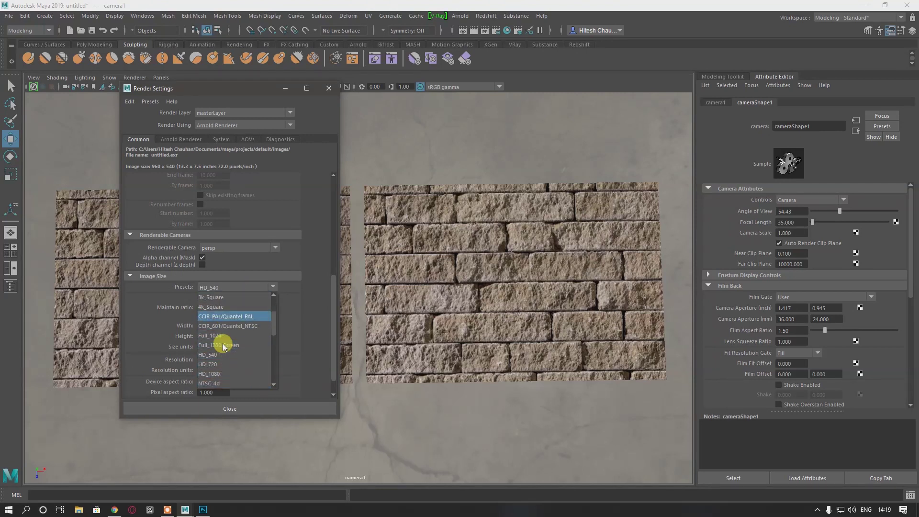
{"action": "left_click", "coordinate": [225, 373]}
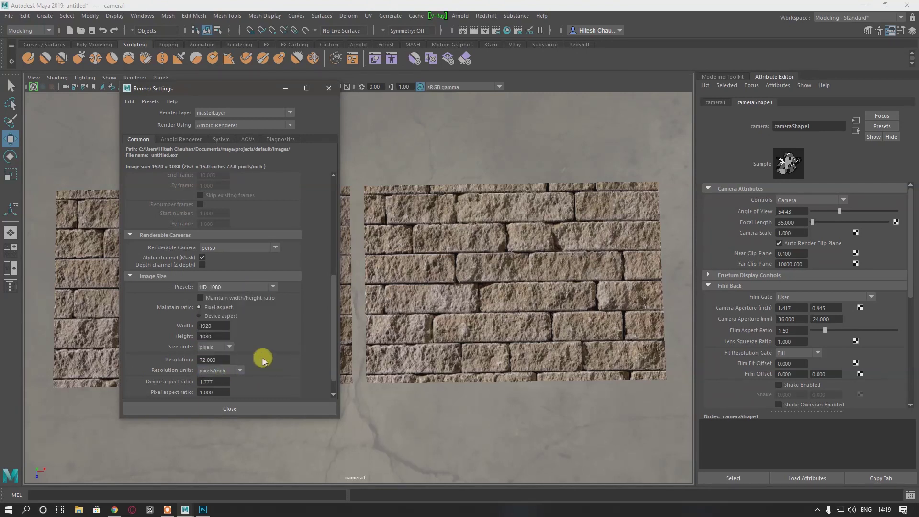
Set Arnold Camera (AA) samples to 4, Diffuse 3, and Diffuse/Specular ray depth 2
{"action": "left_click", "coordinate": [181, 138]}
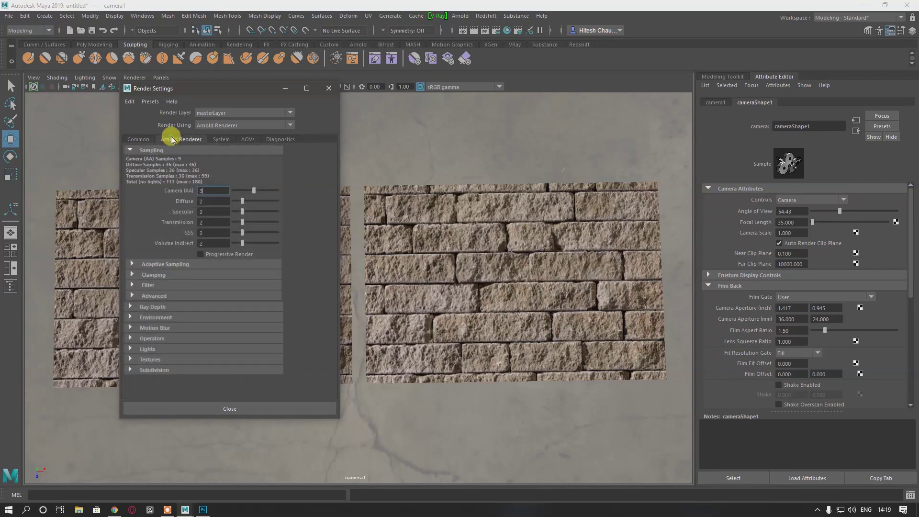
{"action": "left_click", "coordinate": [204, 191]}
{"action": "type", "text": "44"}
{"action": "left_click", "coordinate": [206, 200]}
{"action": "left_click", "coordinate": [206, 200]}
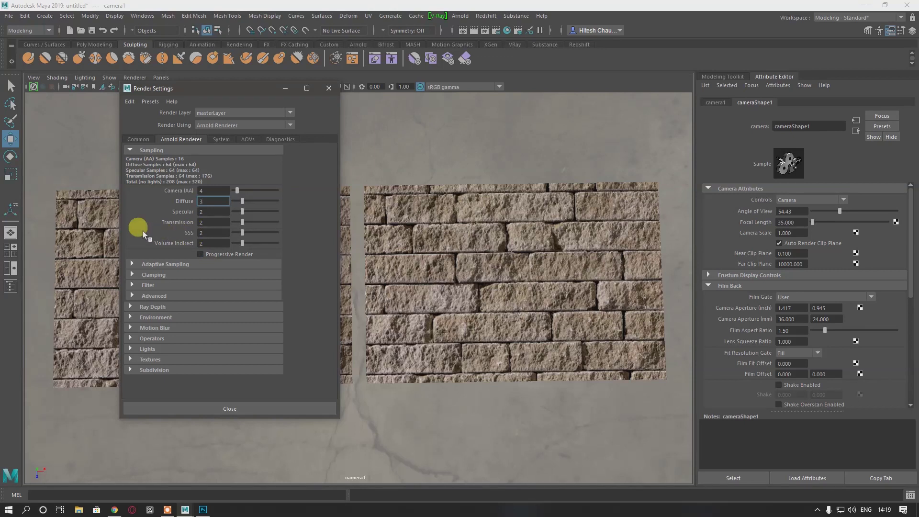
{"action": "left_click", "coordinate": [152, 307]}
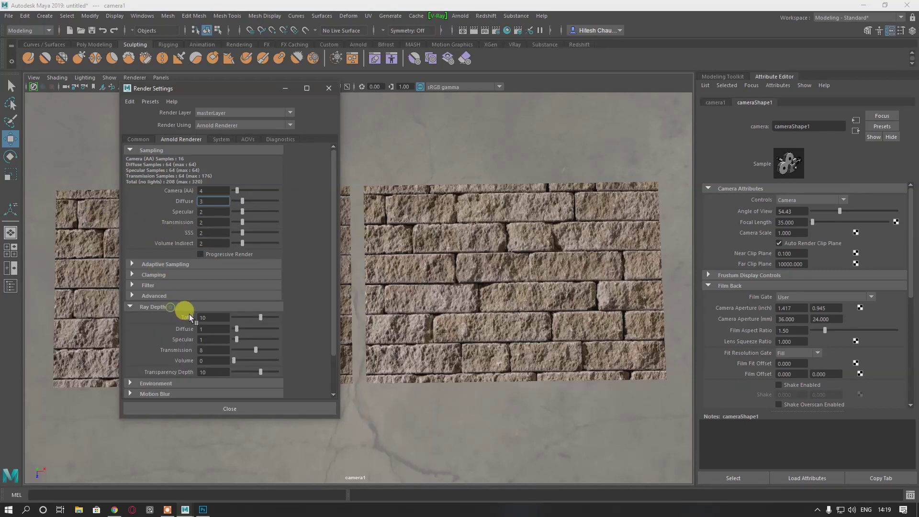
{"action": "scroll", "coordinate": [191, 302], "scroll_direction": "down", "scroll_amount": 2}
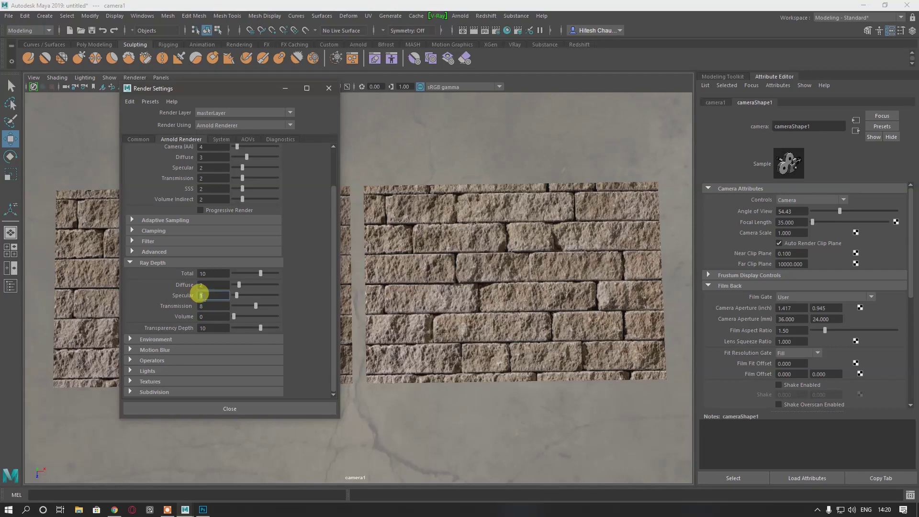
{"action": "left_click", "coordinate": [148, 339]}
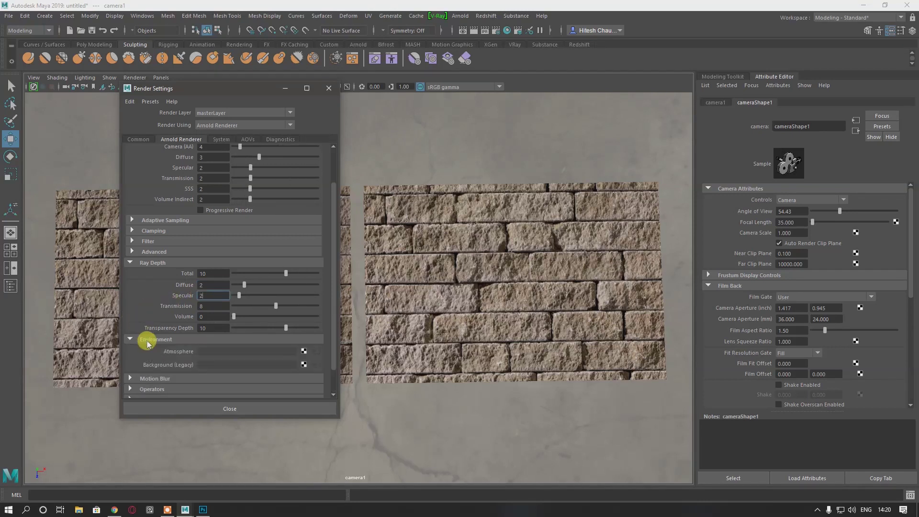
{"action": "left_click", "coordinate": [257, 409]}
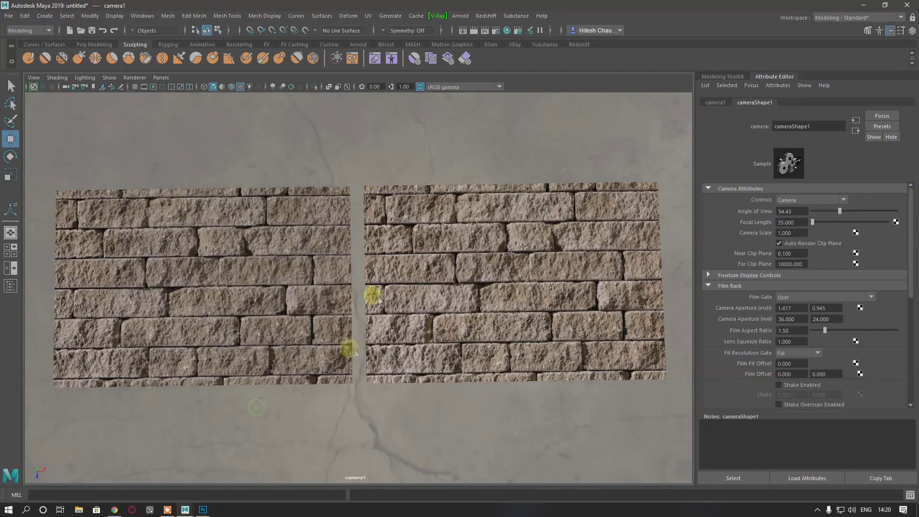
Show the 1920×1080 resolution gate and frame both walls inside it
{"action": "left_click", "coordinate": [153, 88]}
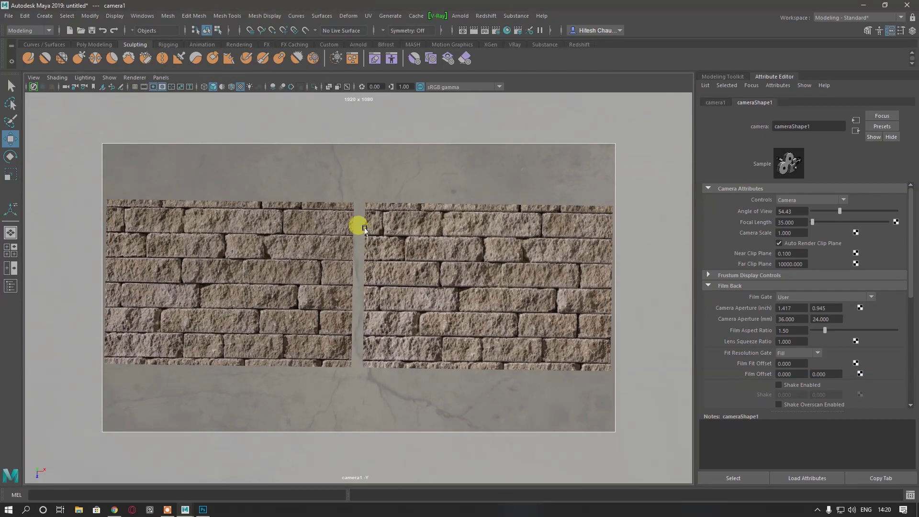
{"action": "left_click_drag", "start_coordinate": [365, 229], "coordinate": [366, 230], "text": "alt"}
{"action": "right_click_drag", "start_coordinate": [366, 230], "coordinate": [367, 233], "text": "alt"}
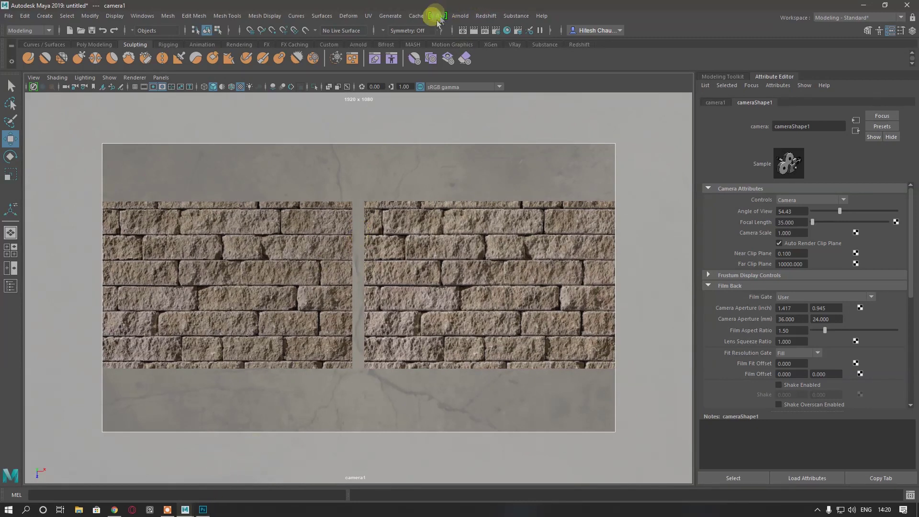
Test-render through cameraShape1 in Arnold RenderView, stop it, and open the Outliner
{"action": "left_click", "coordinate": [460, 16]}
{"action": "left_click", "coordinate": [469, 37]}
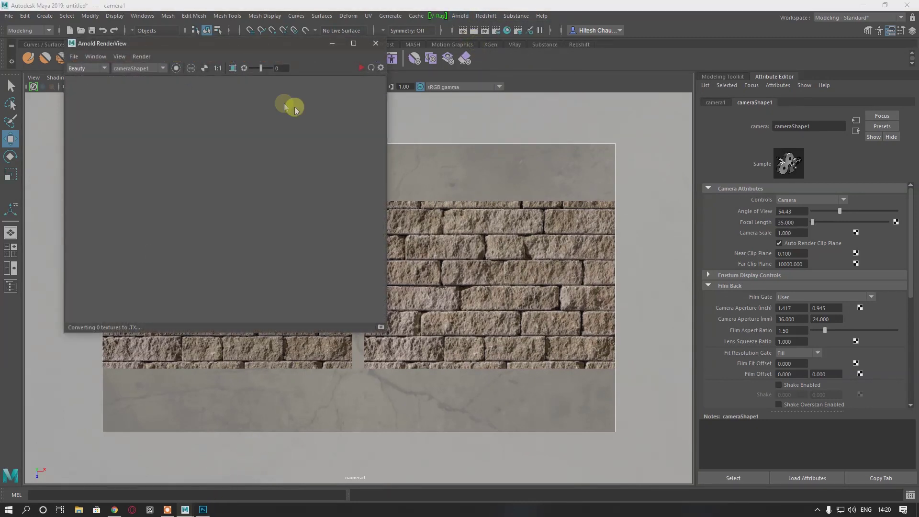
{"action": "left_click", "coordinate": [129, 68]}
{"action": "left_click", "coordinate": [137, 76]}
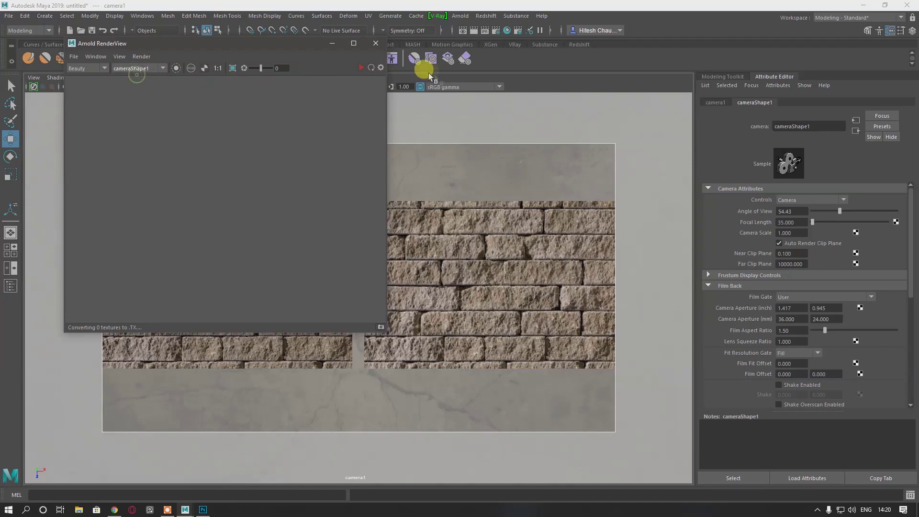
{"action": "left_click", "coordinate": [361, 68]}
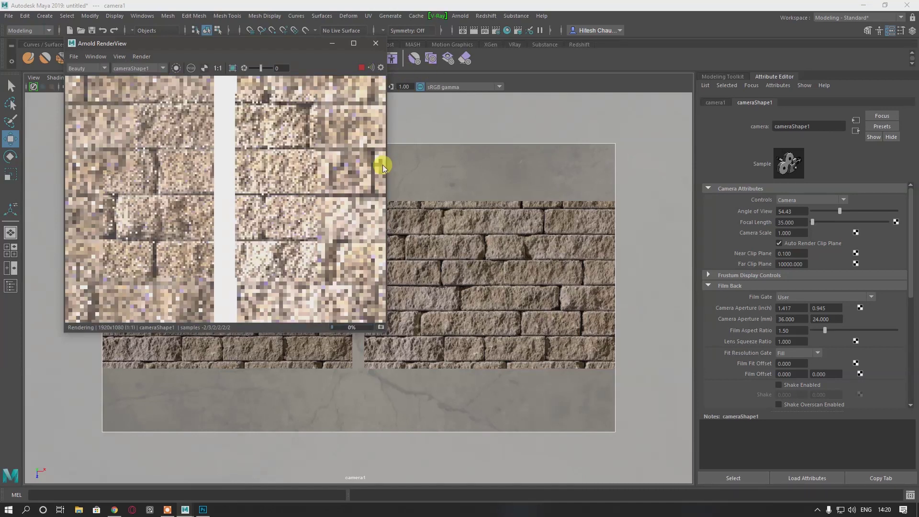
{"action": "scroll", "coordinate": [275, 171], "scroll_direction": "down", "scroll_amount": 3}
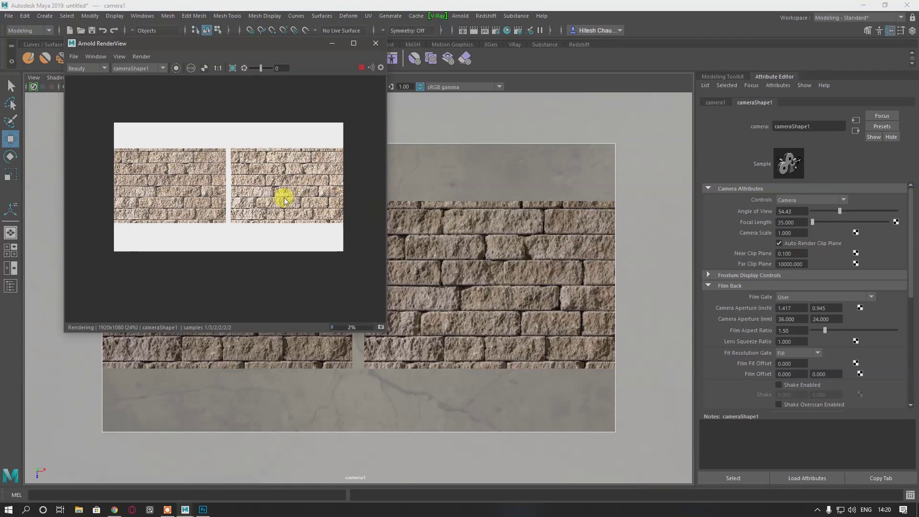
{"action": "scroll", "coordinate": [266, 196], "scroll_direction": "up", "scroll_amount": 3}
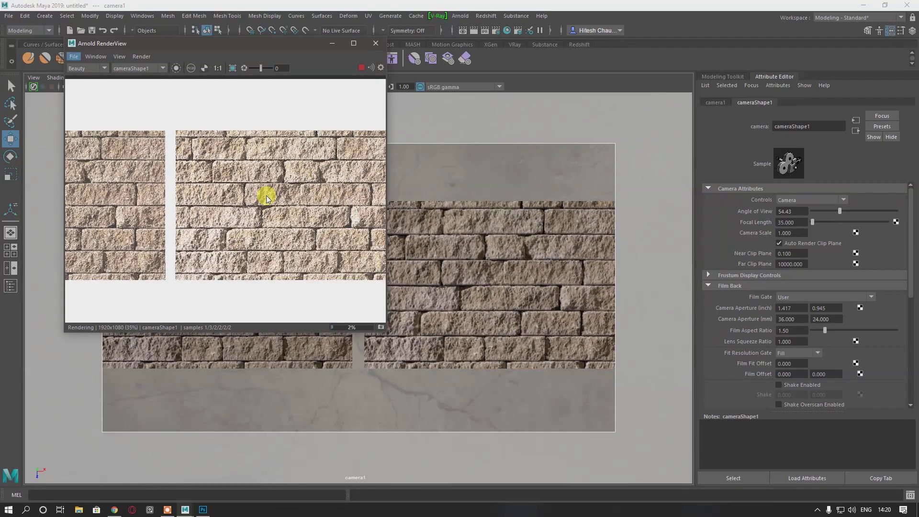
{"action": "scroll", "coordinate": [266, 195], "scroll_direction": "down", "scroll_amount": 3}
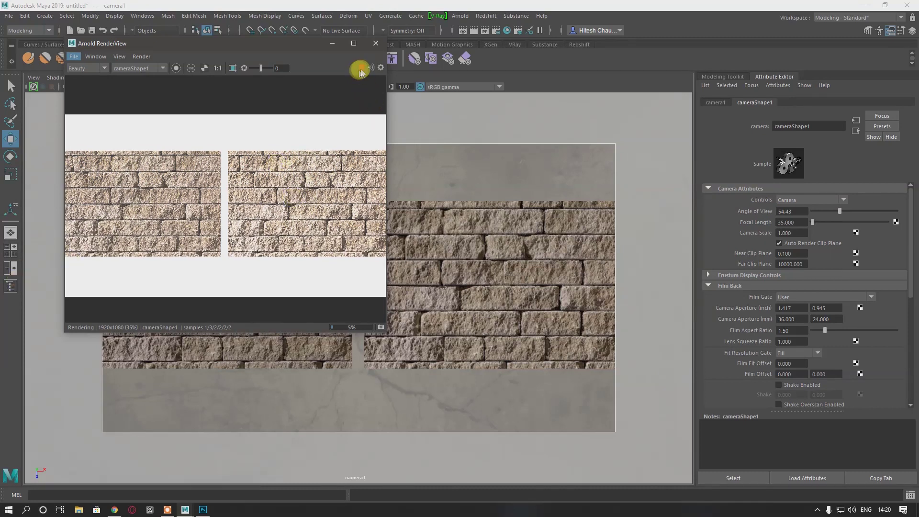
{"action": "left_click", "coordinate": [361, 68]}
{"action": "left_click", "coordinate": [10, 285]}
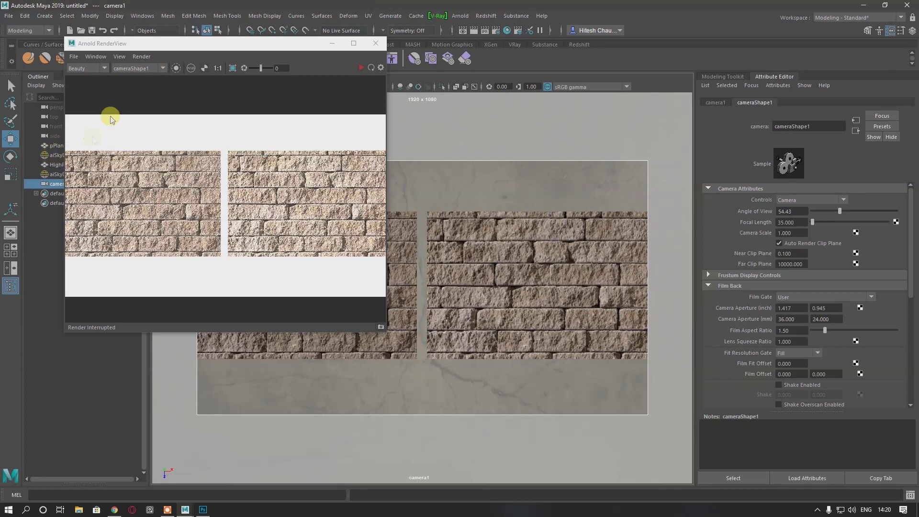
Delete aiSkyDomeLight1 from the scene via the Outliner
{"action": "left_click_drag", "start_coordinate": [141, 46], "coordinate": [199, 48]}
{"action": "left_click", "coordinate": [64, 155]}
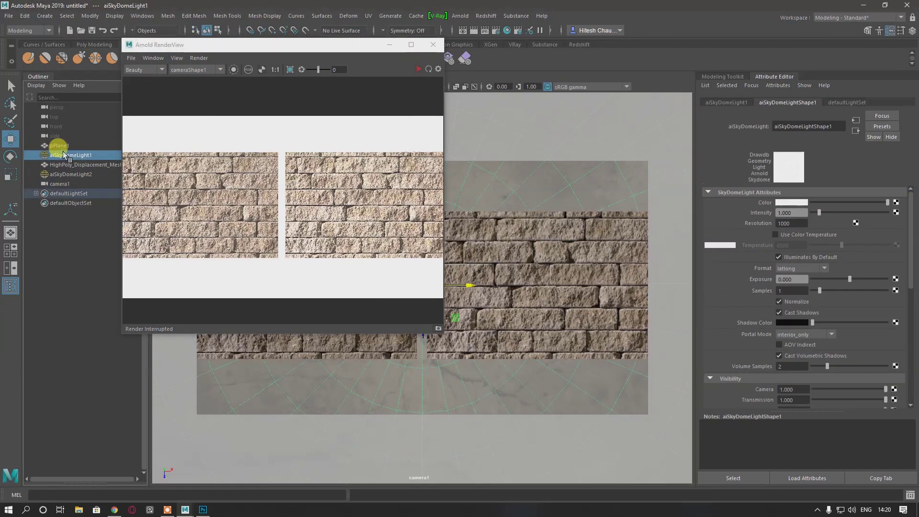
{"action": "key", "text": "Delete"}
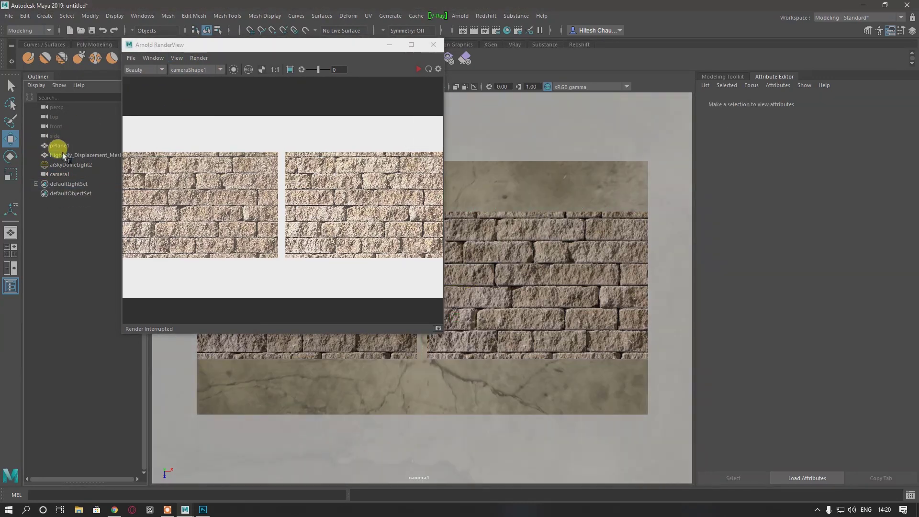
Re-render camera1 in a maximized Arnold RenderView, showing the concrete backdrop behind the walls
{"action": "left_click", "coordinate": [419, 69]}
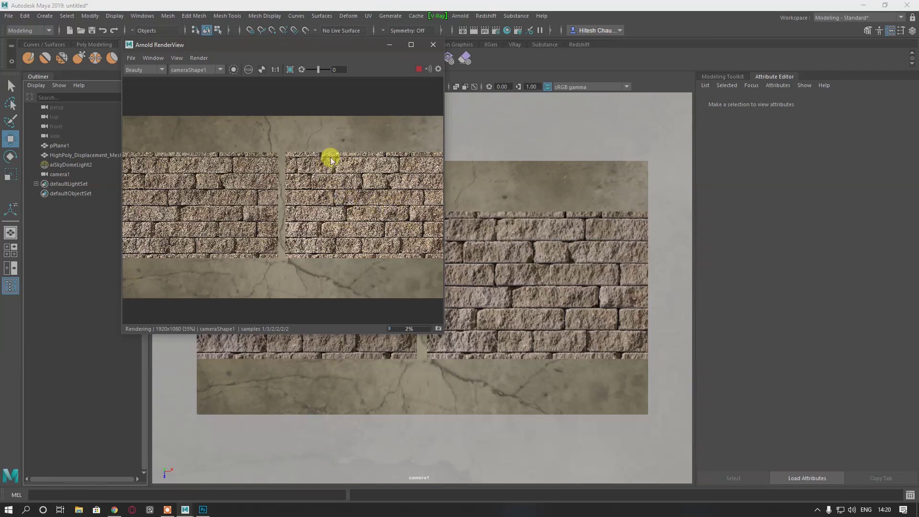
{"action": "left_click", "coordinate": [411, 45]}
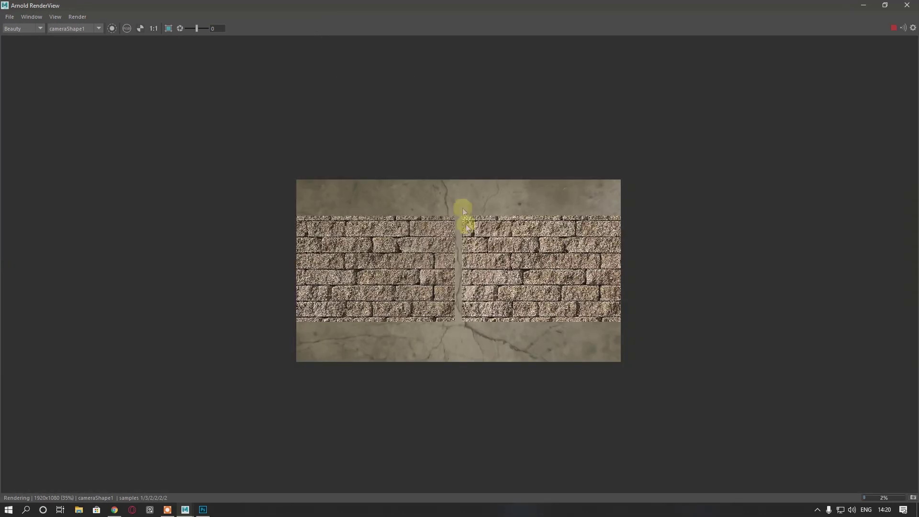
{"action": "scroll", "coordinate": [469, 235], "scroll_direction": "up", "scroll_amount": 3}
{"action": "scroll", "coordinate": [469, 235], "scroll_direction": "down", "scroll_amount": 3}
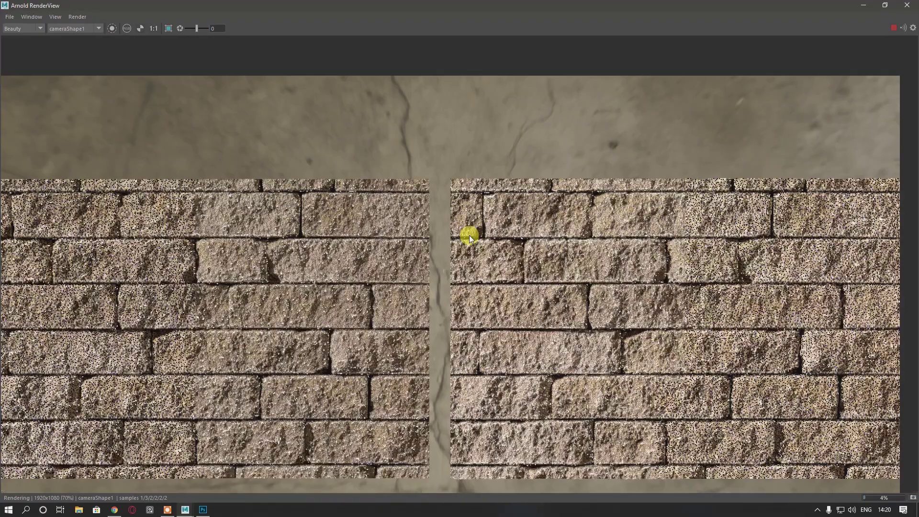